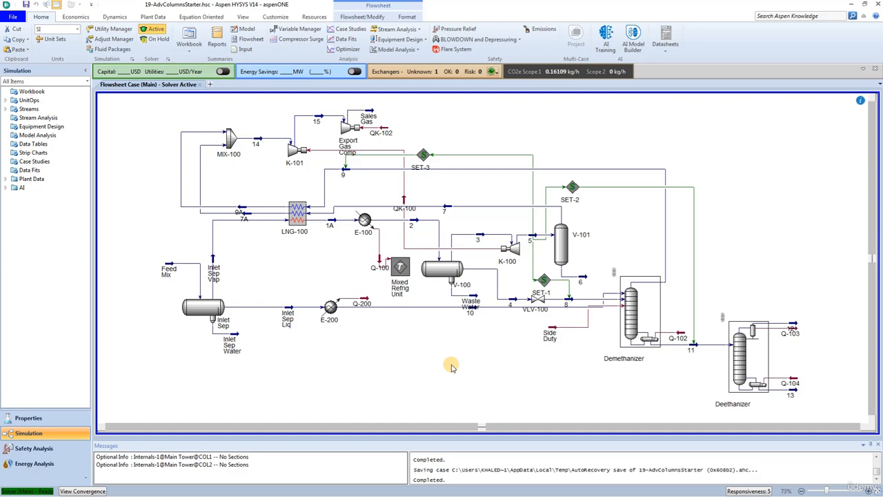
Add an internal stream named "To Cond" to the Deethanizer column's sub-flowsheet
left_click(740, 359)
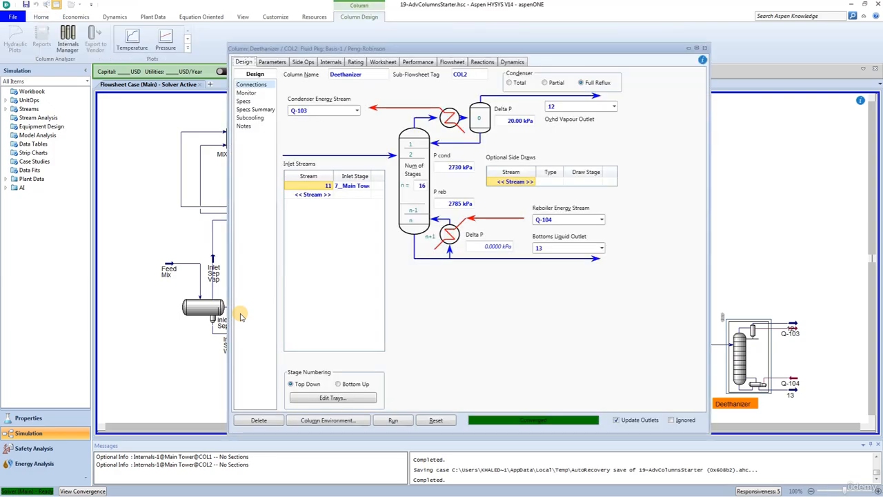
left_click(450, 62)
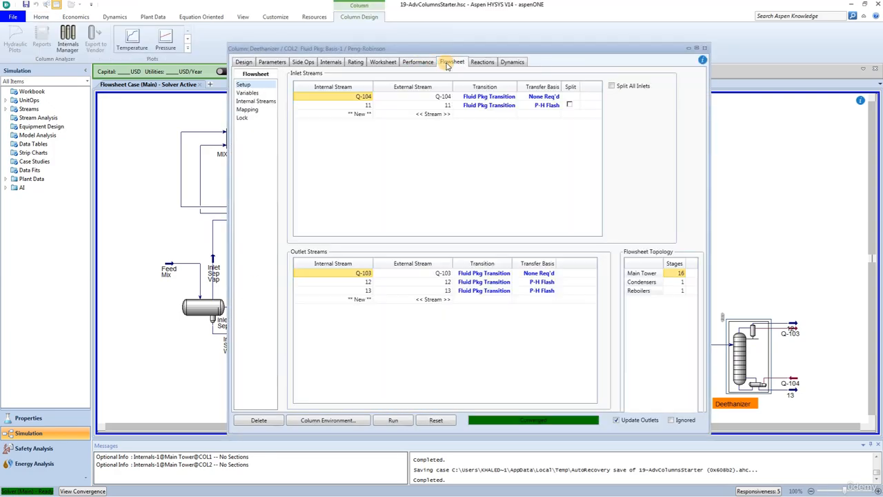
left_click(246, 102)
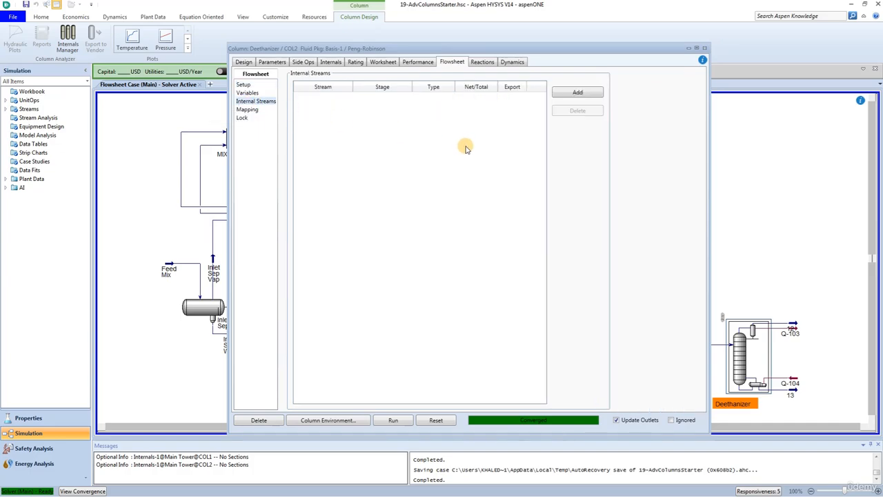
left_click(565, 92)
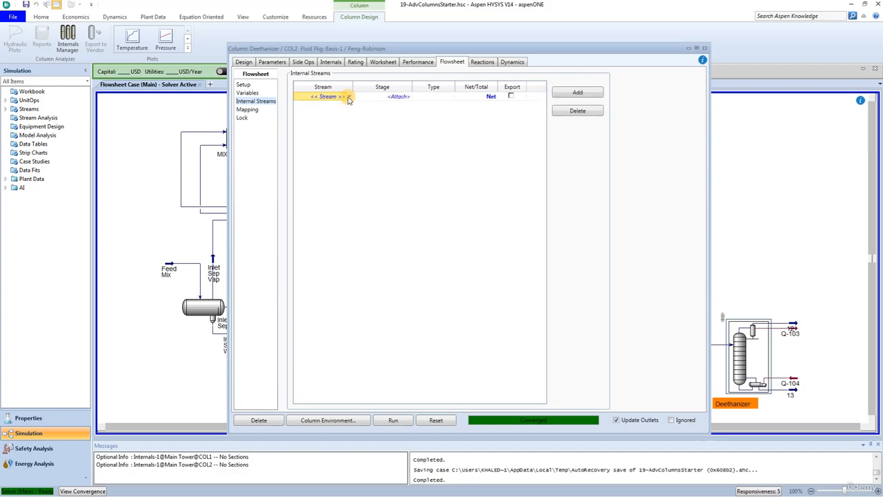
left_click(350, 98)
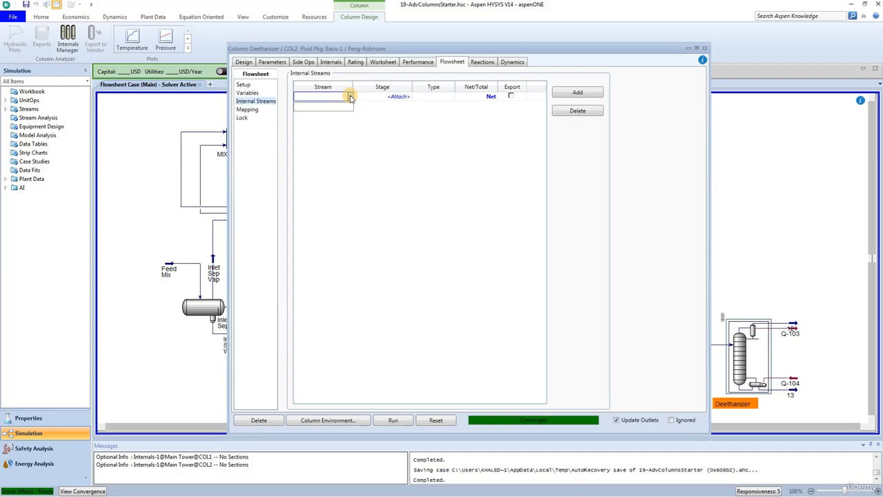
type("To Cond")
key("Return")
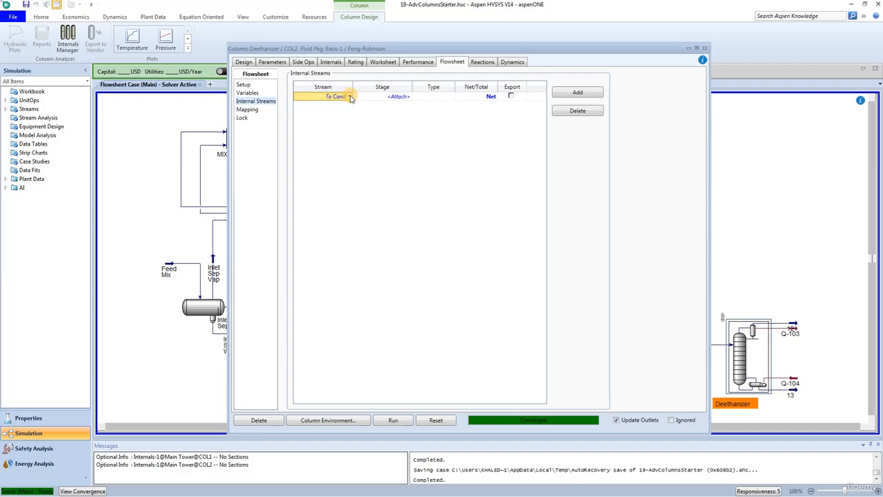
Attach the To Cond stream to stage 1__Main Tower as Vapour and enable its export to the main flowsheet
left_click(407, 98)
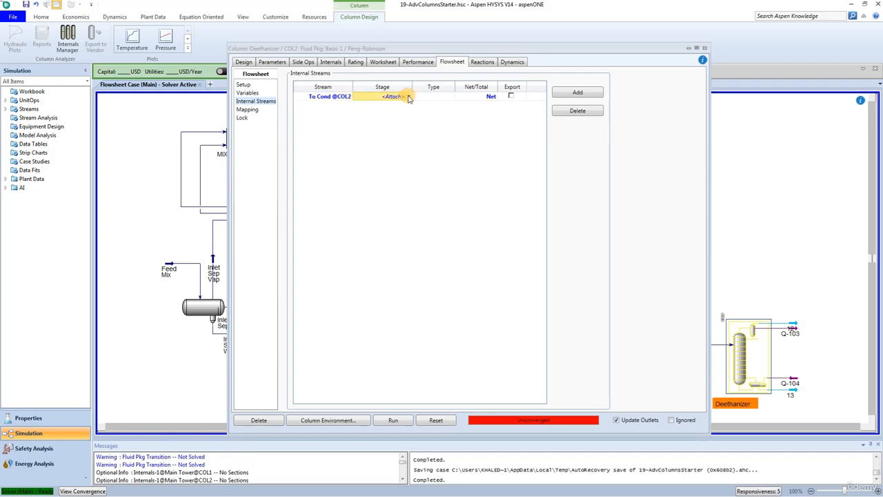
left_click(408, 97)
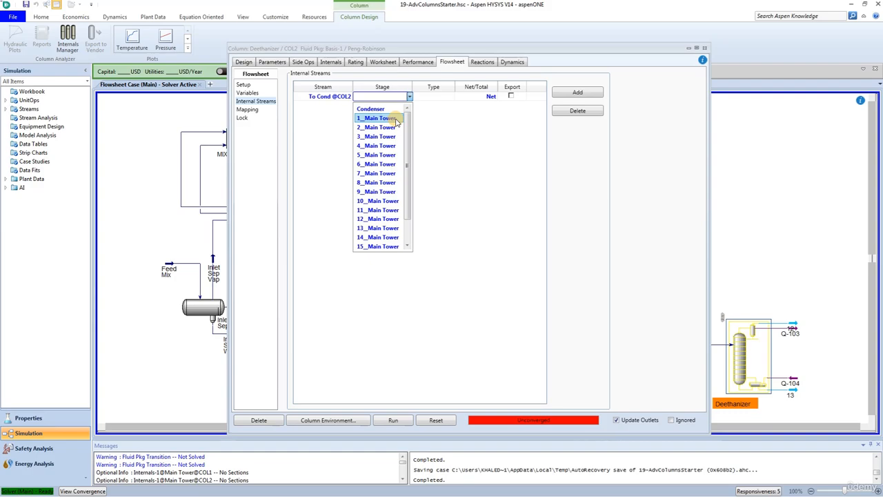
left_click(378, 118)
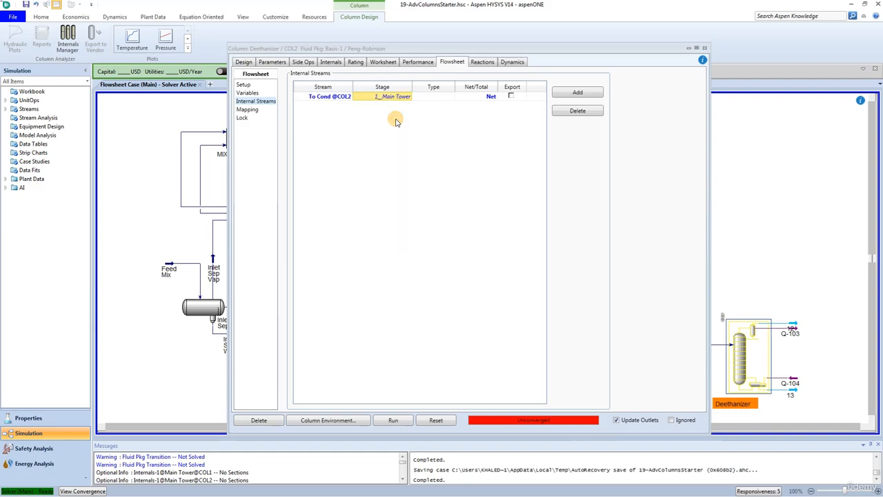
left_click(451, 96)
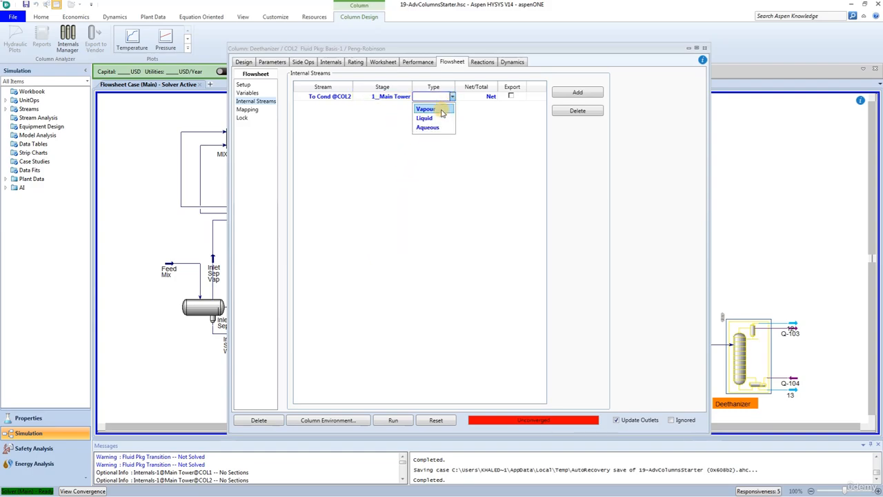
left_click(443, 110)
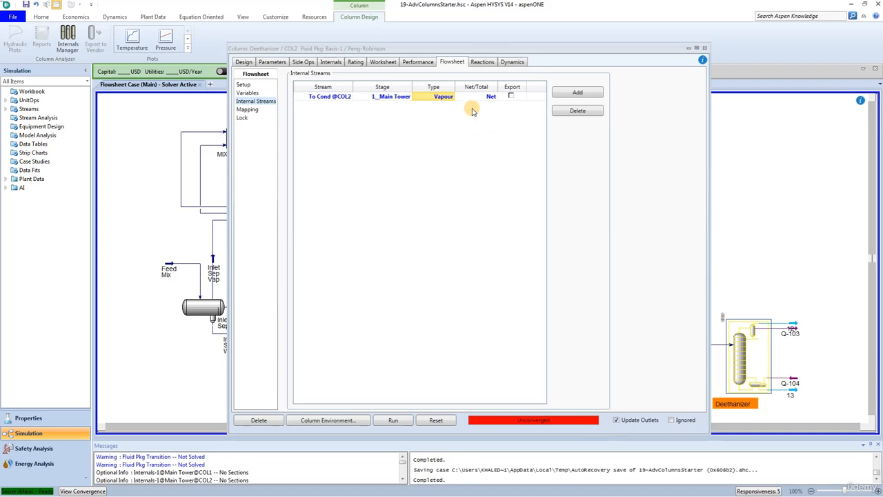
left_click(511, 98)
left_click(511, 97)
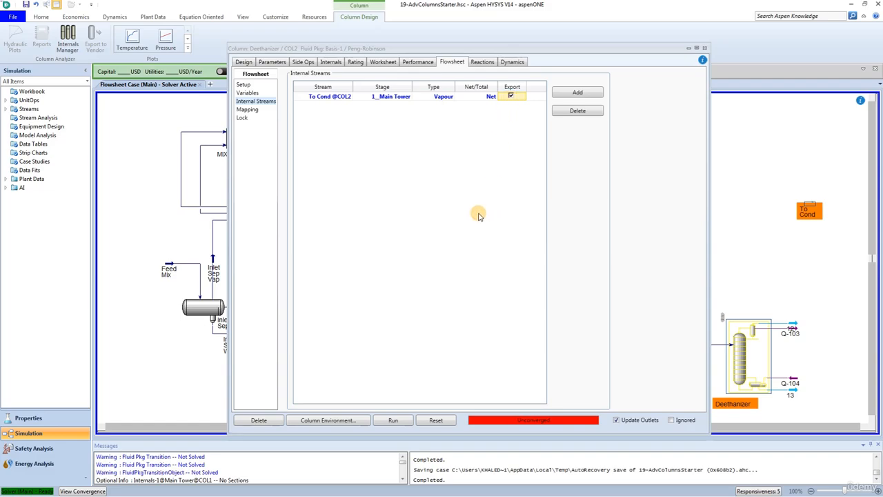
Run the Deethanizer column solver and close the column's window
left_click(391, 420)
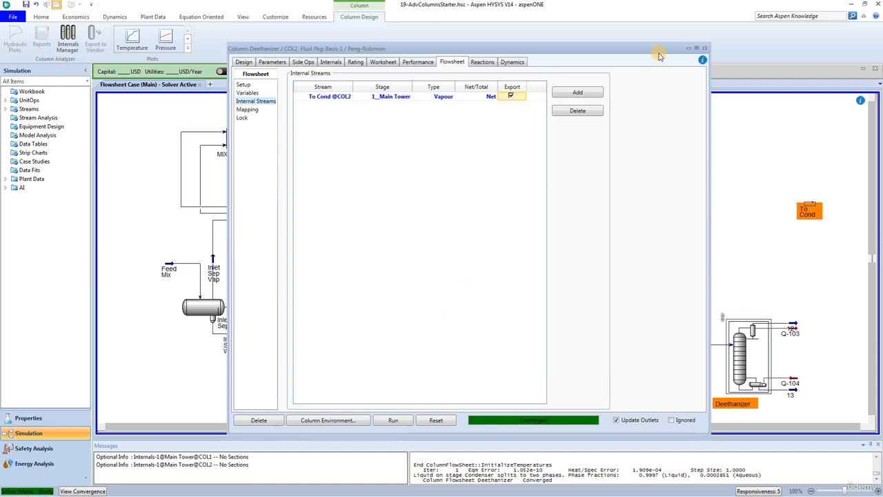
left_click(705, 47)
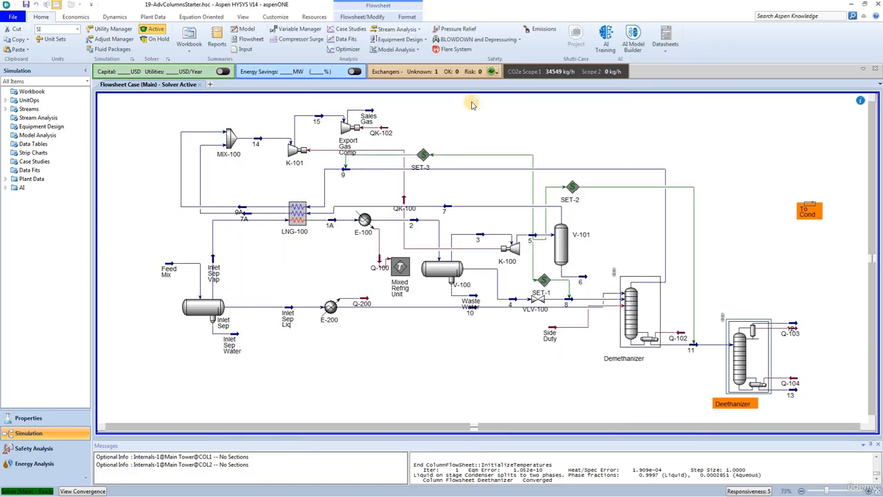
Place a heat exchanger on the main flowsheet beside the To Cond stream
left_click(348, 19)
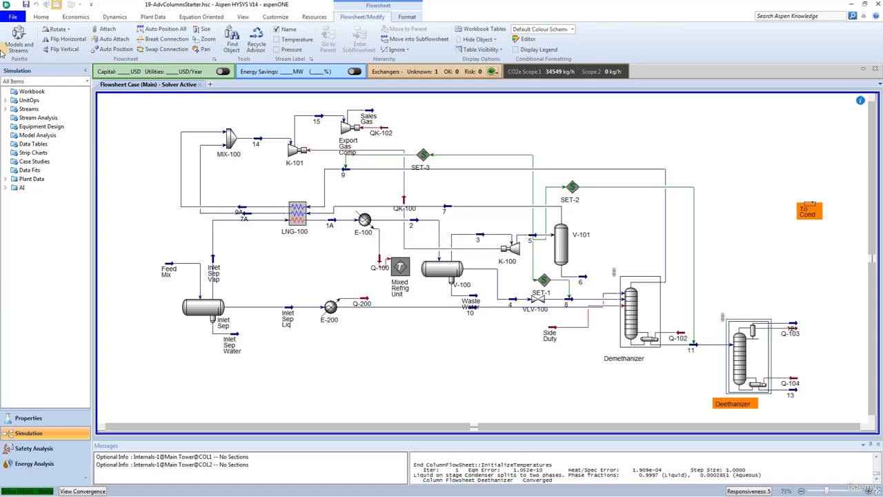
left_click(19, 39)
left_click_drag(125, 141, 873, 281)
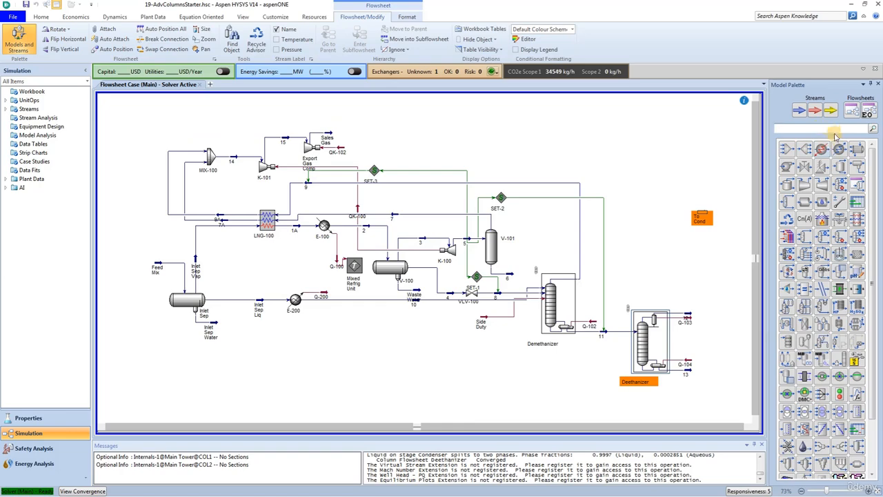
left_click(856, 149)
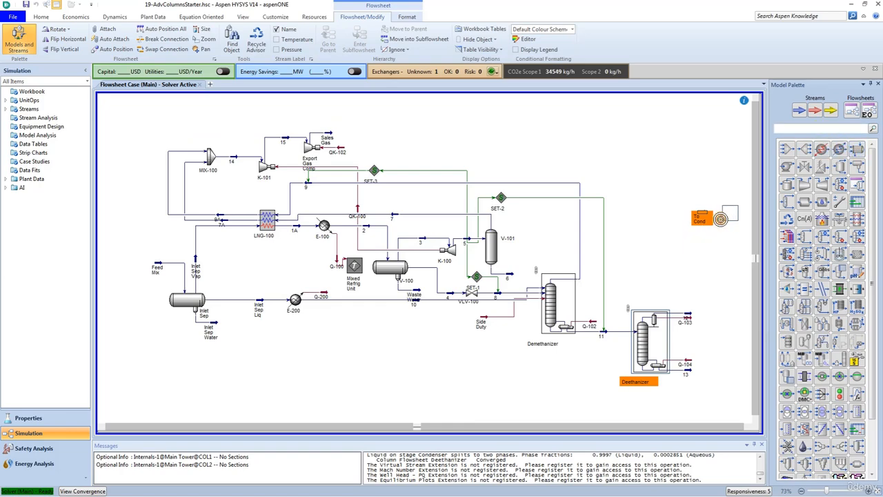
left_click(725, 220)
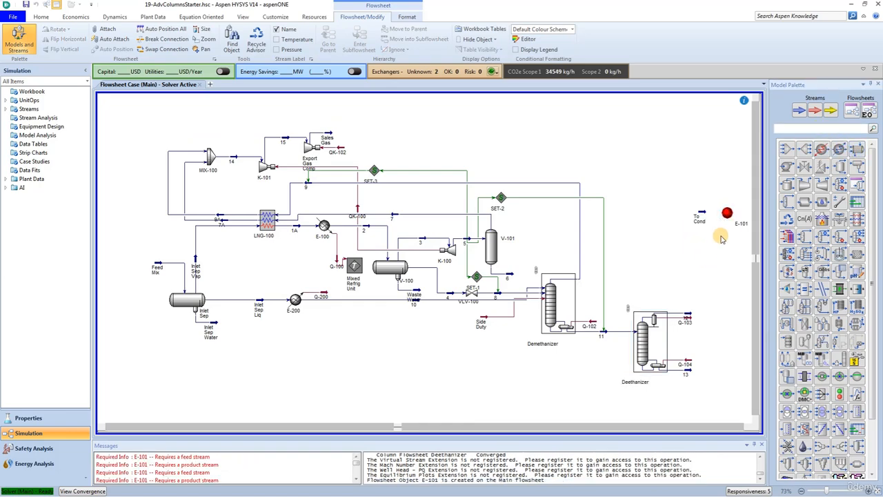
Rename the new heat exchanger E-101 as "Condenser"
double_click(726, 213)
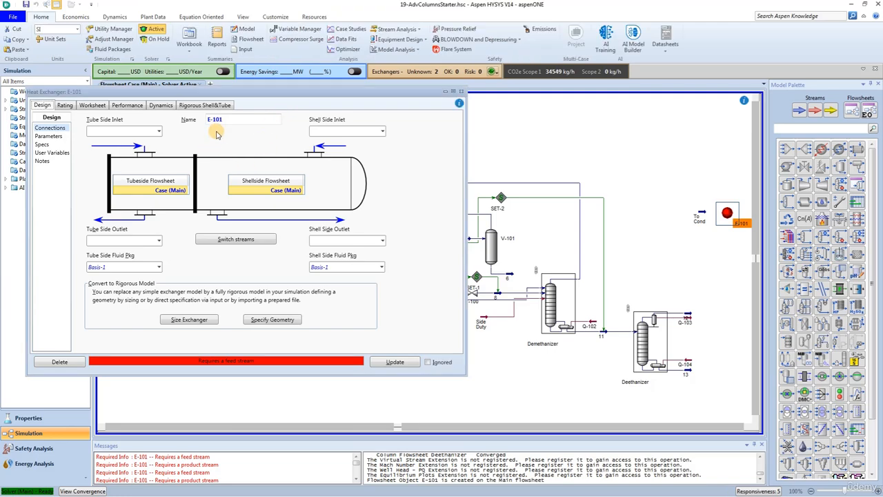
left_click(231, 118)
type("C")
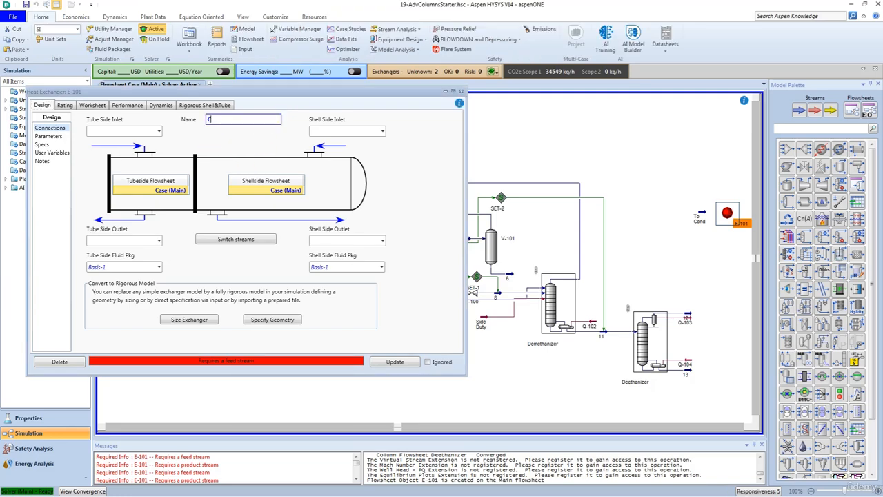
type("ondenser")
left_click(232, 119)
Connect To Cond as the Condenser's tube side inlet and create "To Acc" as its tube side outlet
left_click(164, 131)
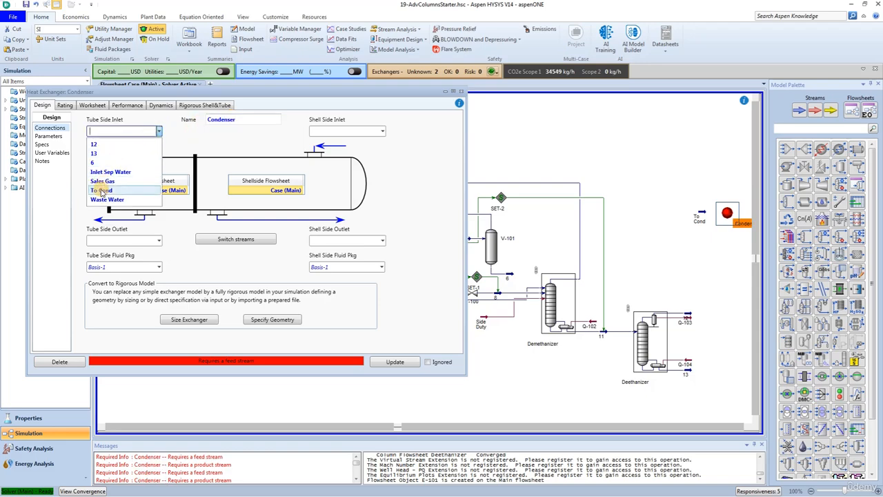
left_click(104, 189)
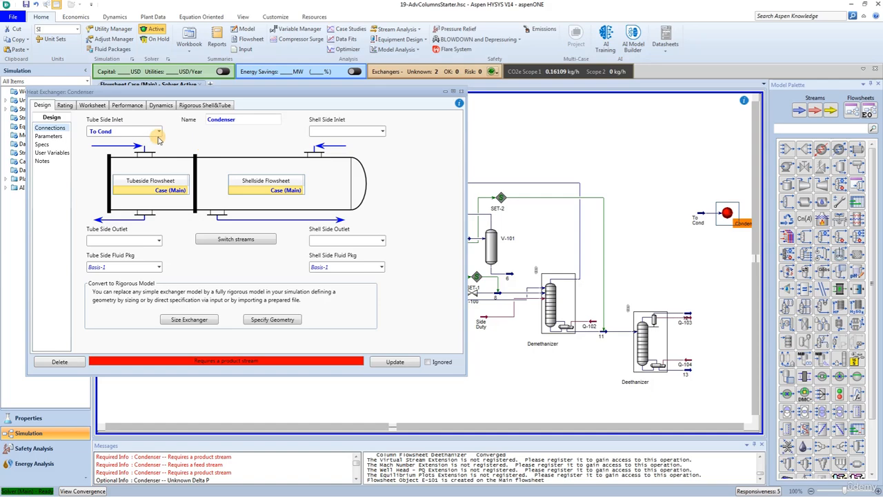
left_click(119, 240)
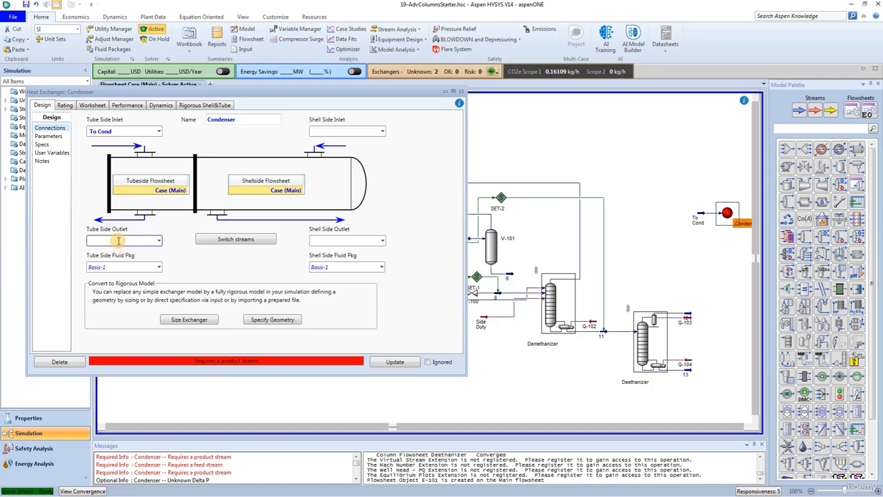
type("To Acc")
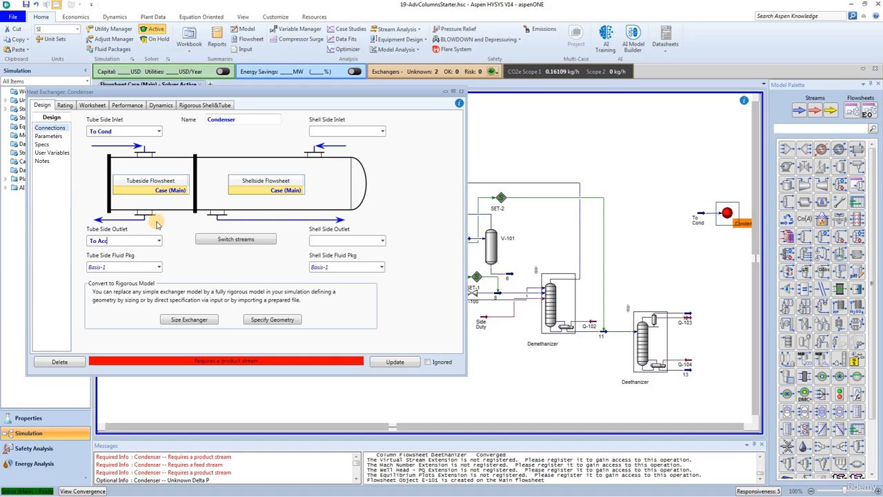
Create "Cool In" as the Condenser's shell side inlet and "Cool Out" as its shell side outlet
left_click(337, 134)
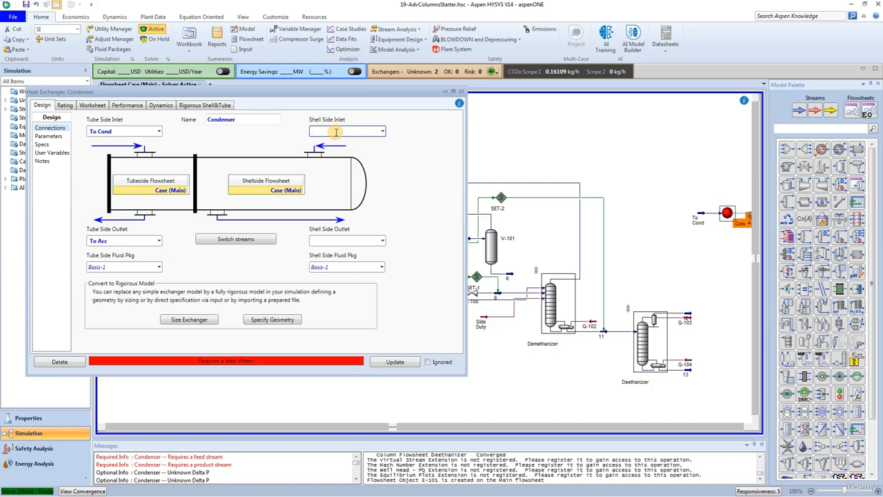
type("Cool In")
left_click(357, 240)
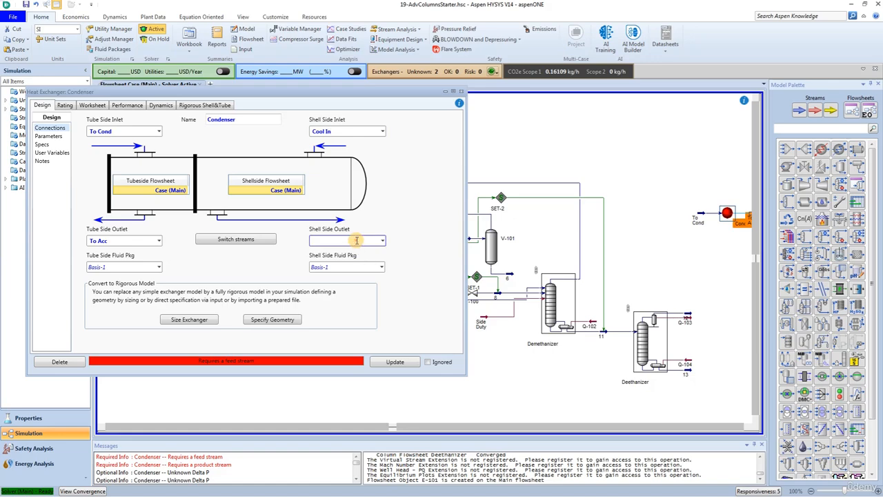
type("Coo")
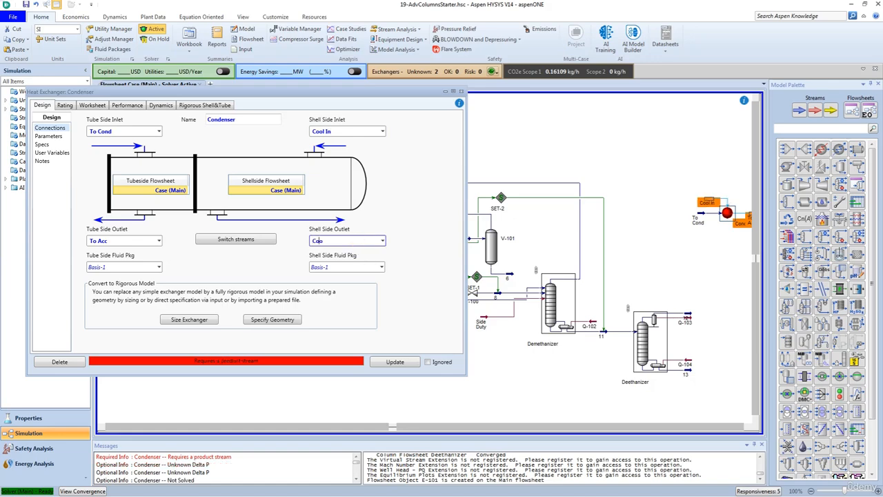
type("l Out")
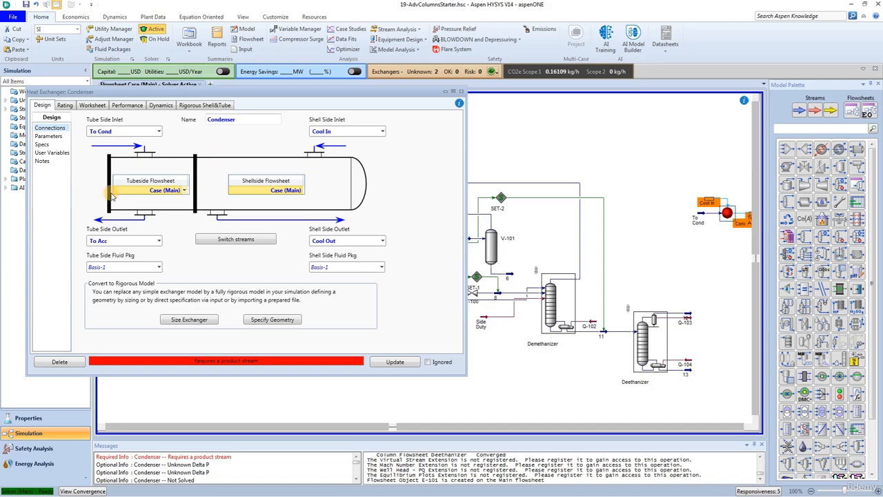
Set the Condenser's heat exchanger model to Simple Weighted
left_click(46, 136)
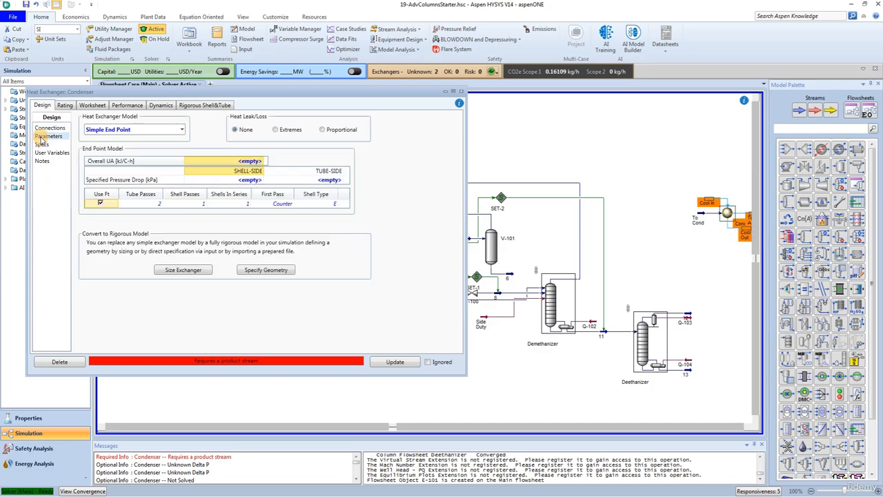
left_click(165, 131)
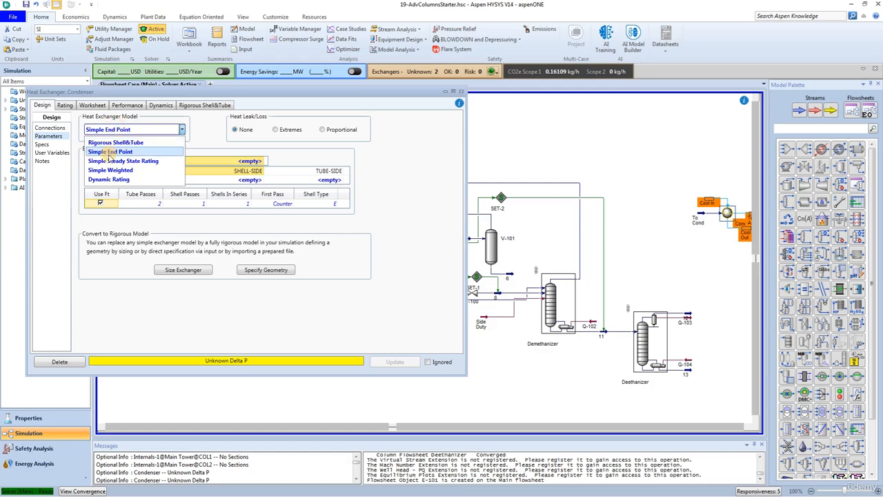
left_click(105, 170)
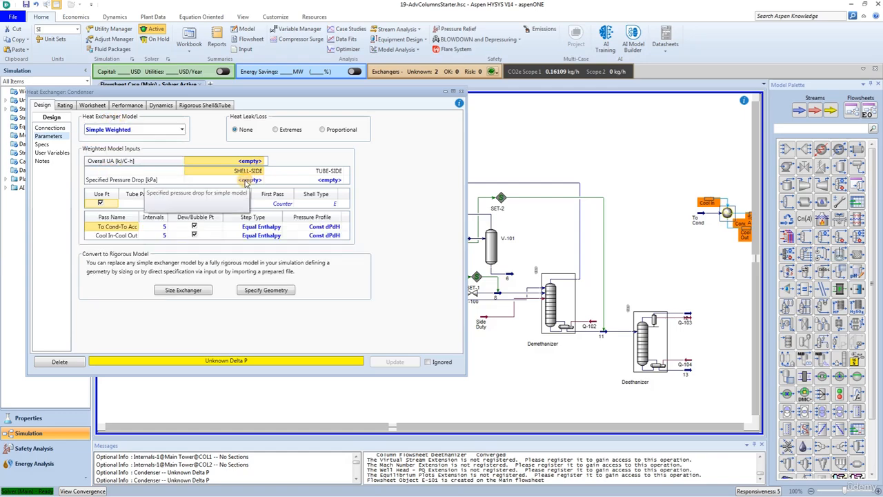
Specify the Condenser's pressure drops as 7 kPa on the shell side and 20 kPa on the tube side
type("7")
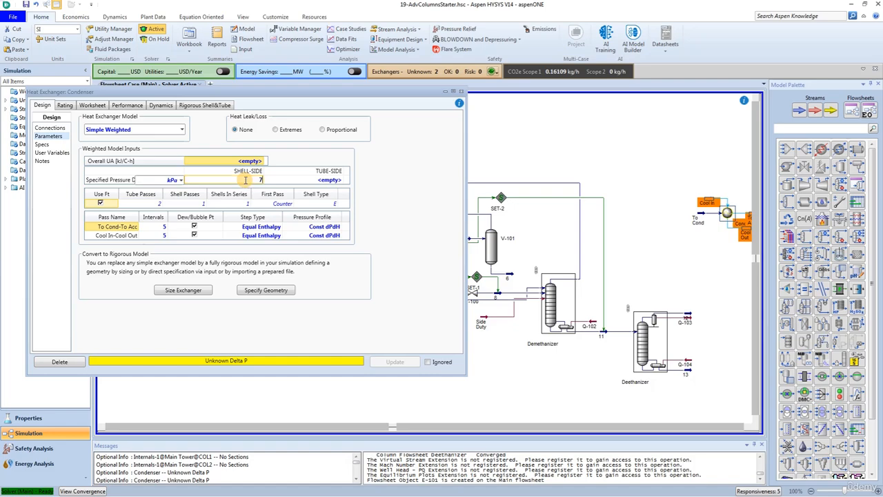
key("Return")
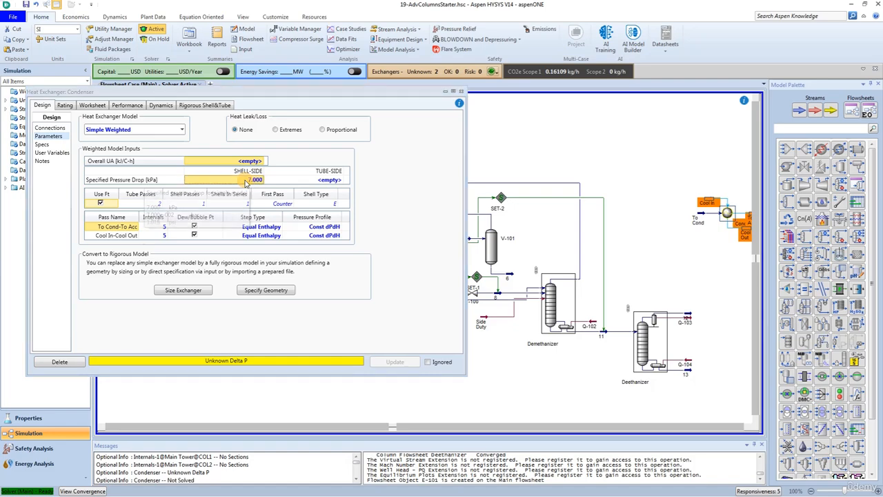
left_click(336, 181)
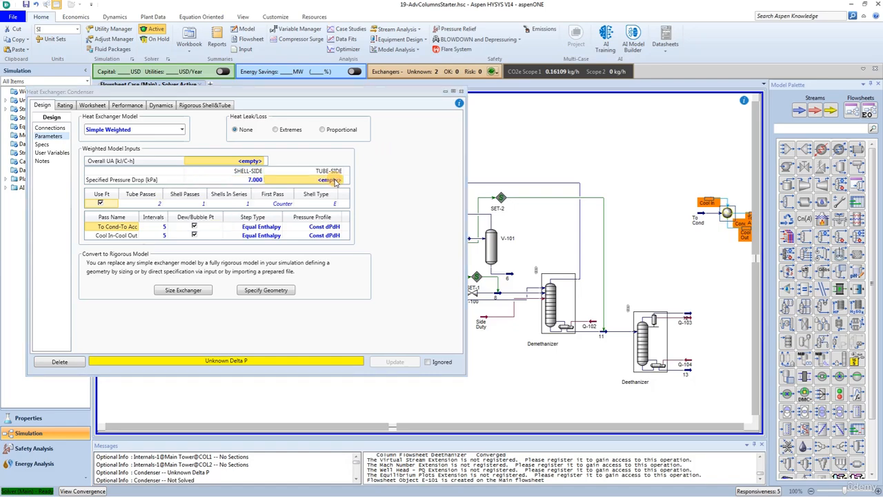
type("20")
key("Return")
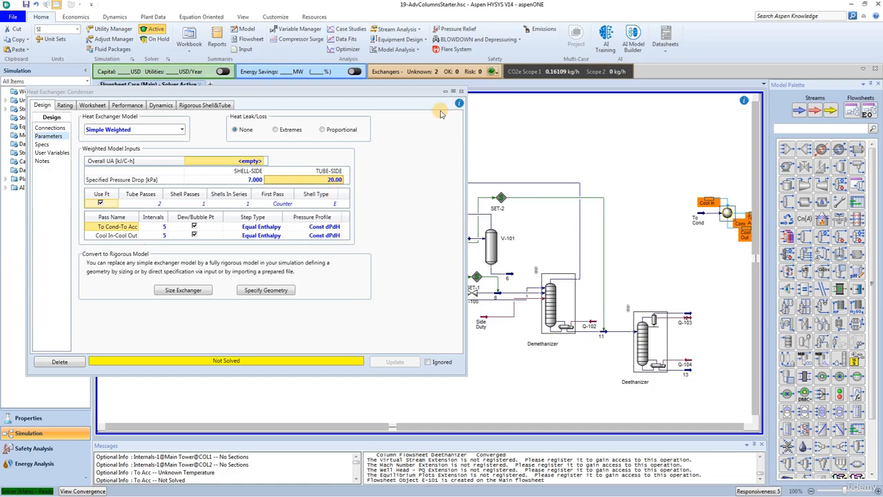
Move the Condenser and its attached streams to an empty area just above the Deethanizer on the flowsheet
left_click(461, 91)
left_click_drag(676, 174, 669, 269)
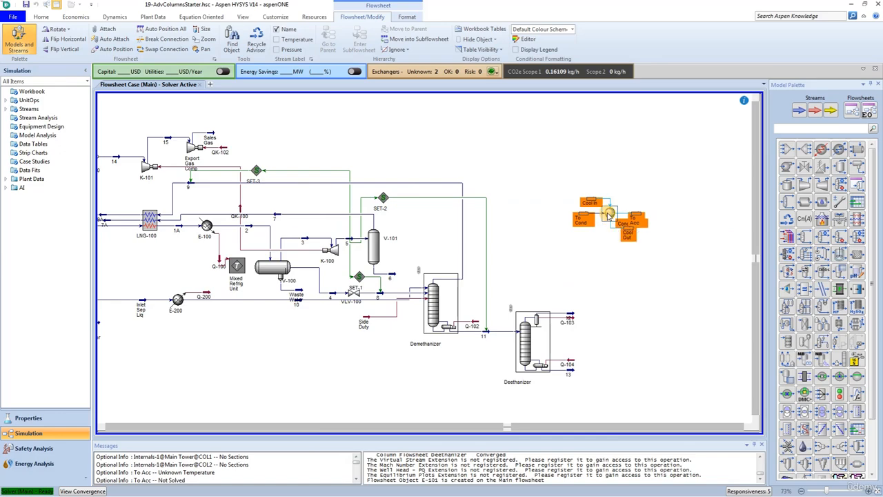
left_click_drag(608, 219, 568, 256)
left_click(614, 296)
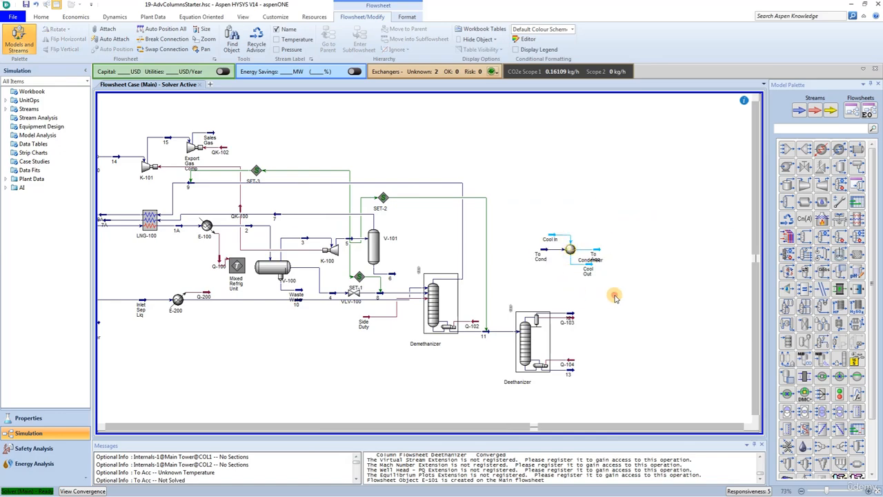
Define the Cool In stream's composition as mole fractions of 0.95 propane and 0.05 ethane
double_click(549, 236)
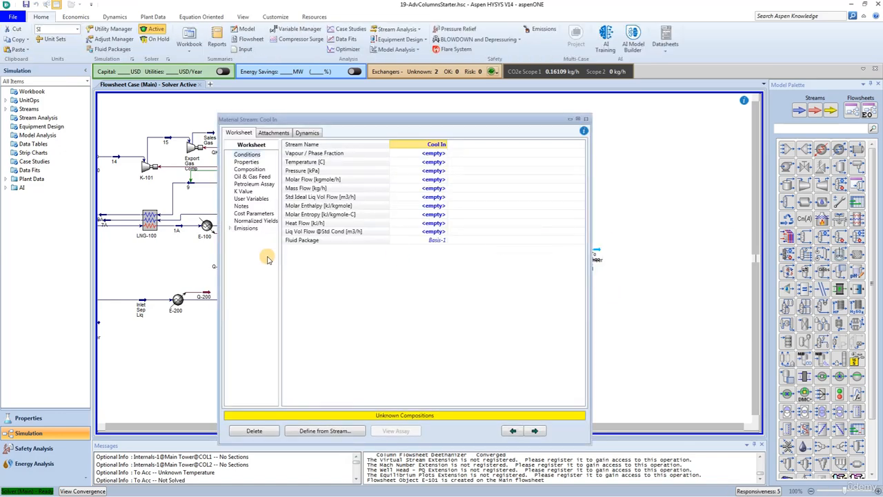
left_click(248, 169)
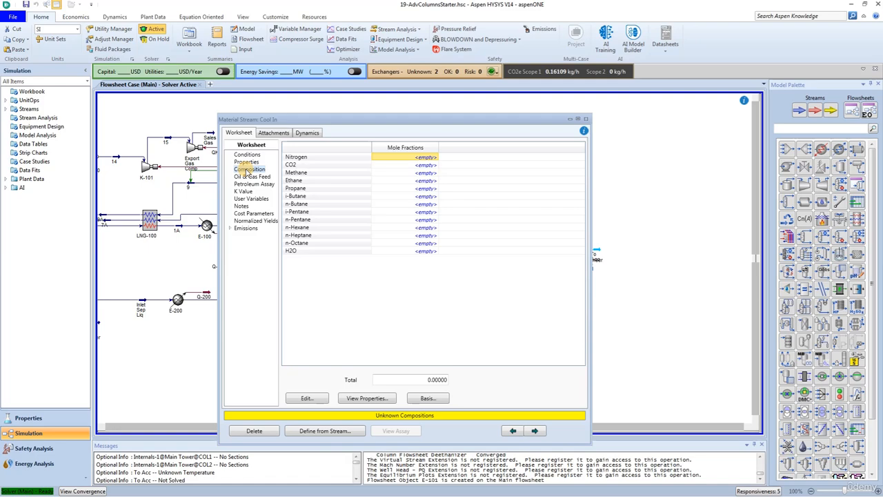
left_click(308, 397)
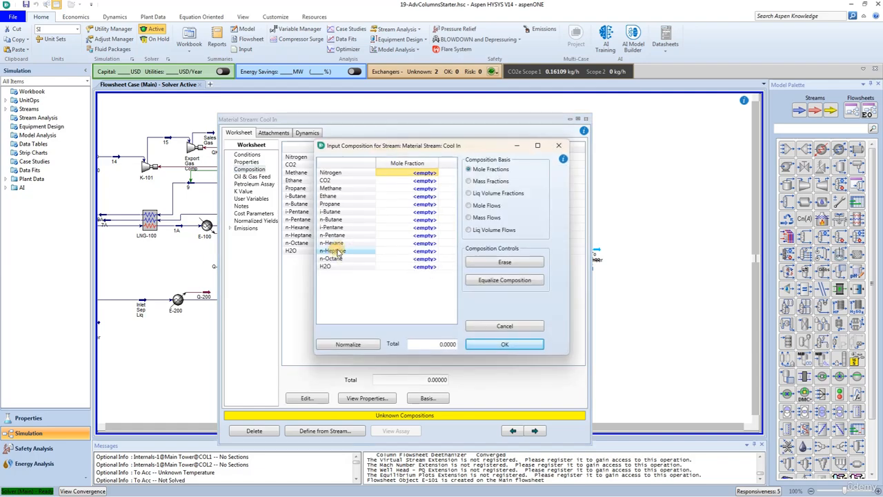
left_click(415, 204)
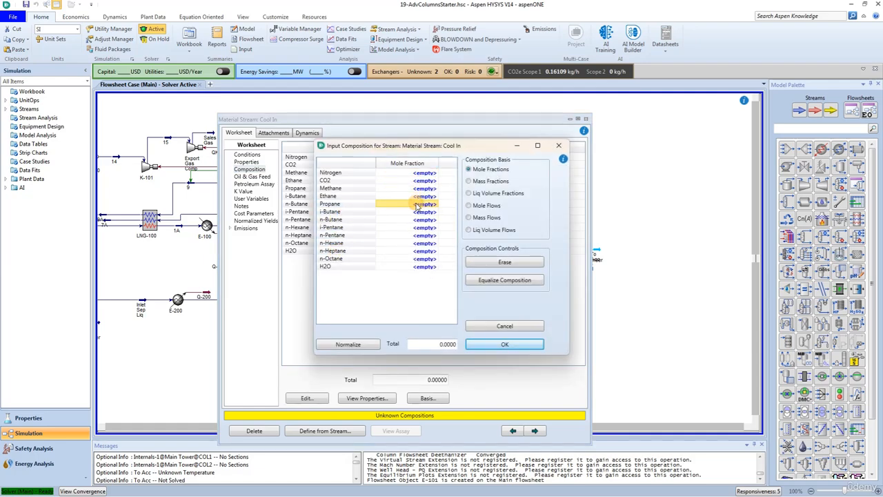
type("95")
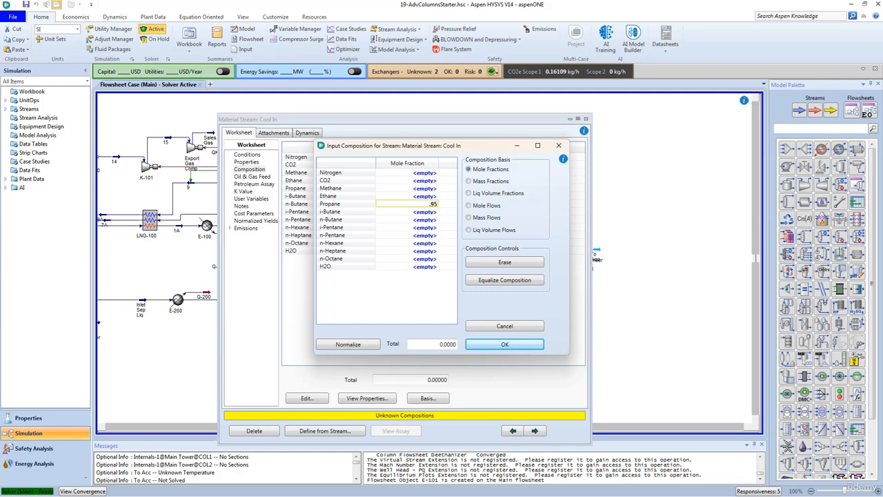
left_click(417, 197)
type(".05")
key("Return")
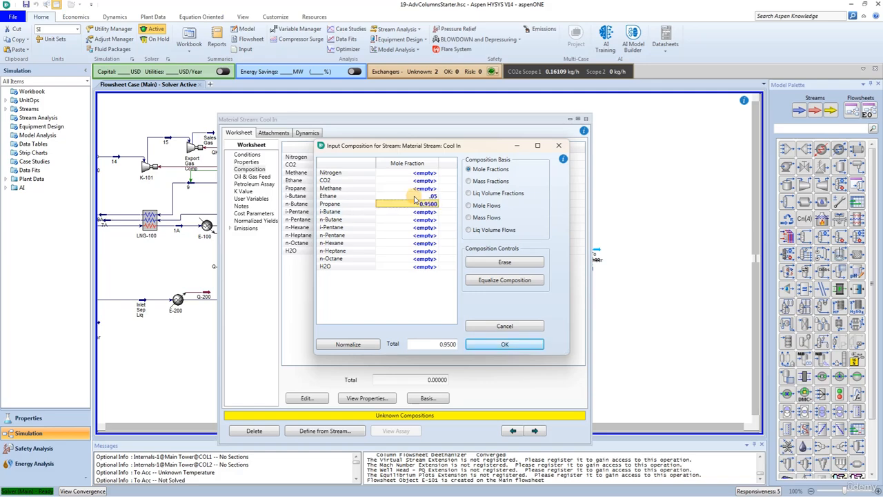
left_click(521, 345)
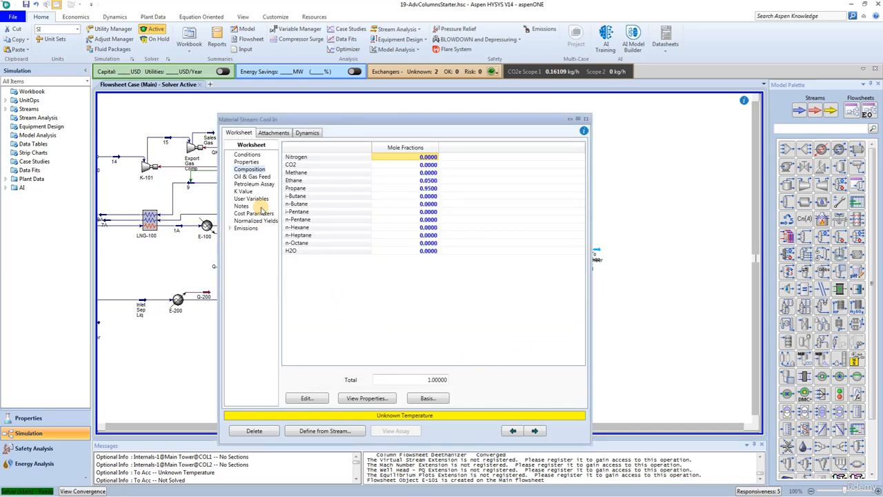
Specify Cool In's conditions as vapour fraction 0, pressure 260 kPa and molar flow 880 kgmole/h
left_click(247, 156)
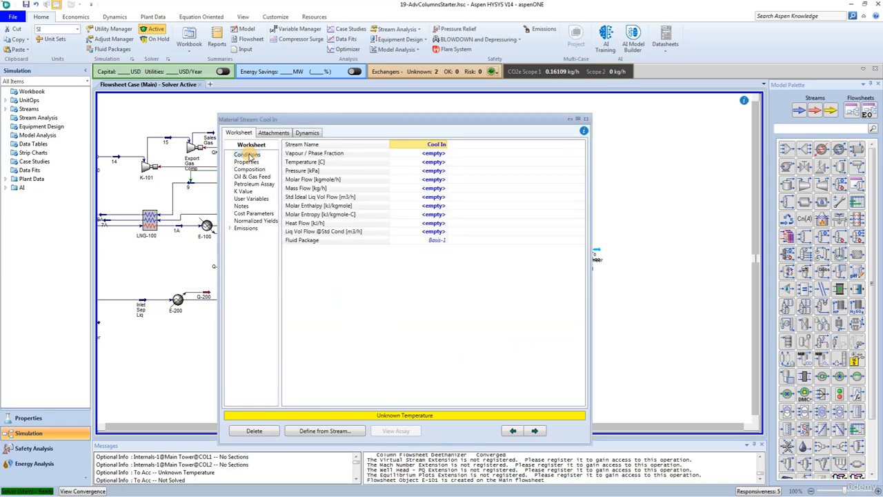
left_click(425, 153)
type("0")
key("Return")
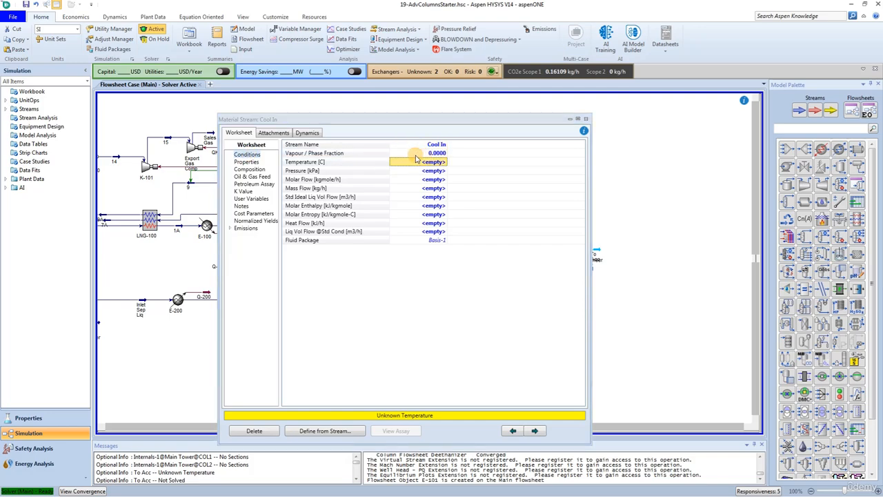
left_click(424, 170)
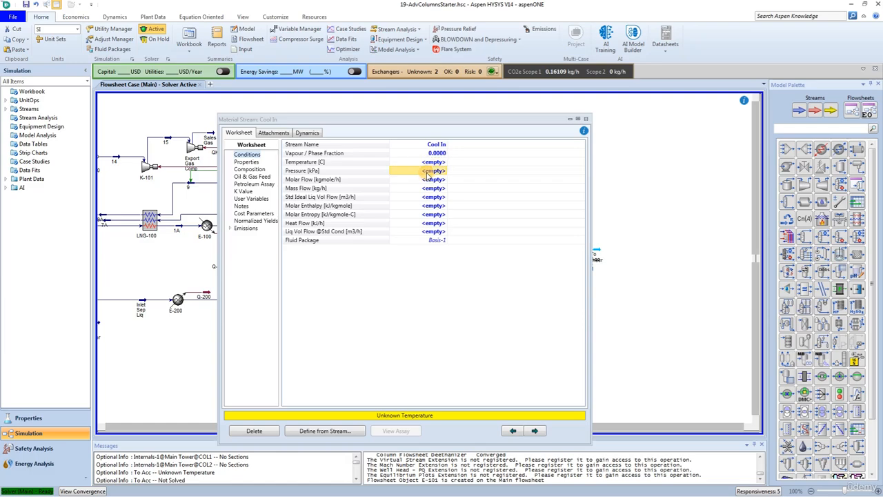
type("260")
key("Return")
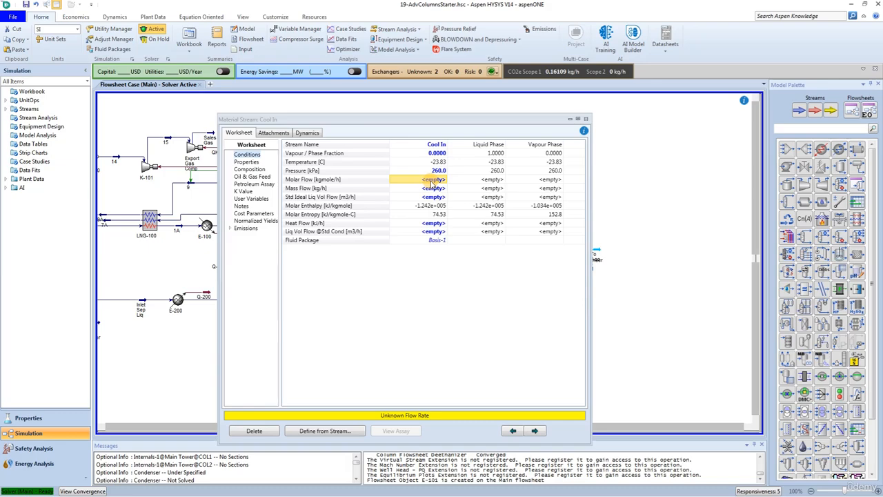
type("880")
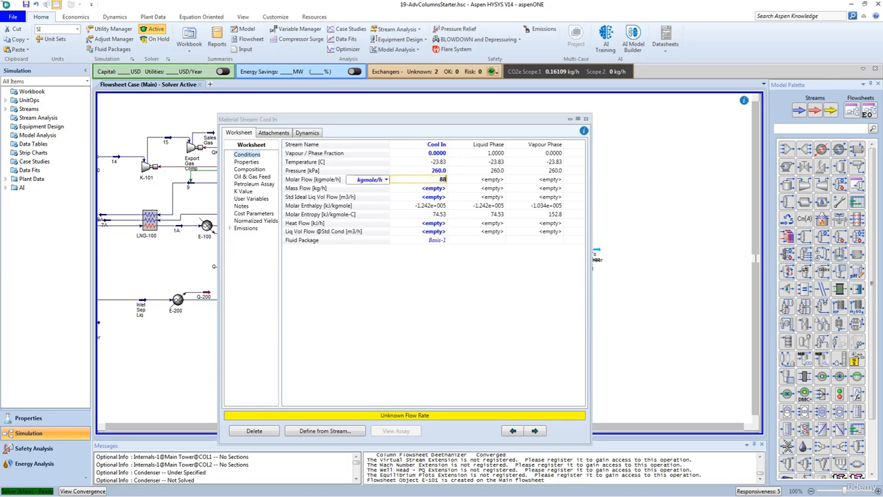
key("Return")
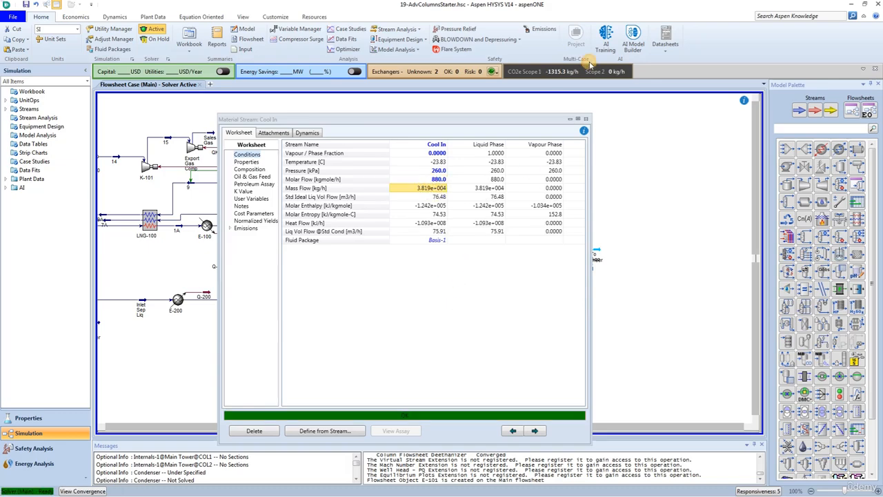
left_click(585, 120)
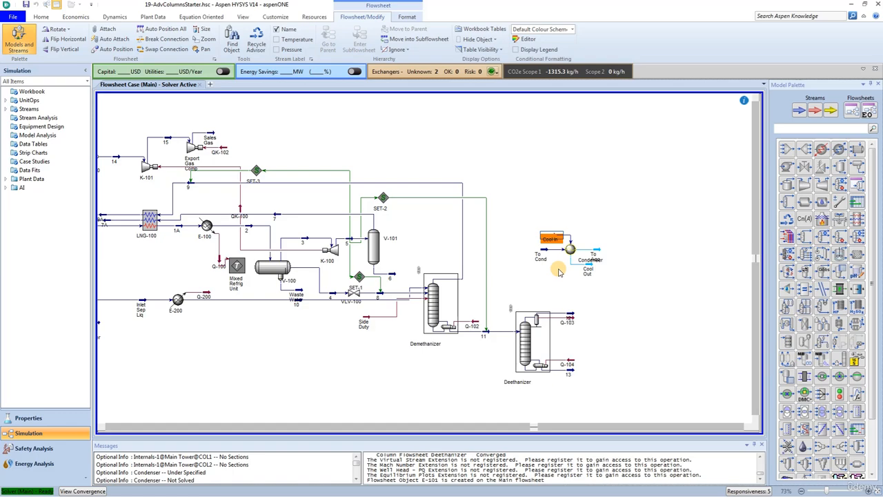
Add a Set operation to the flowsheet between the Condenser and SET-2, above the Deethanizer
left_click(805, 128)
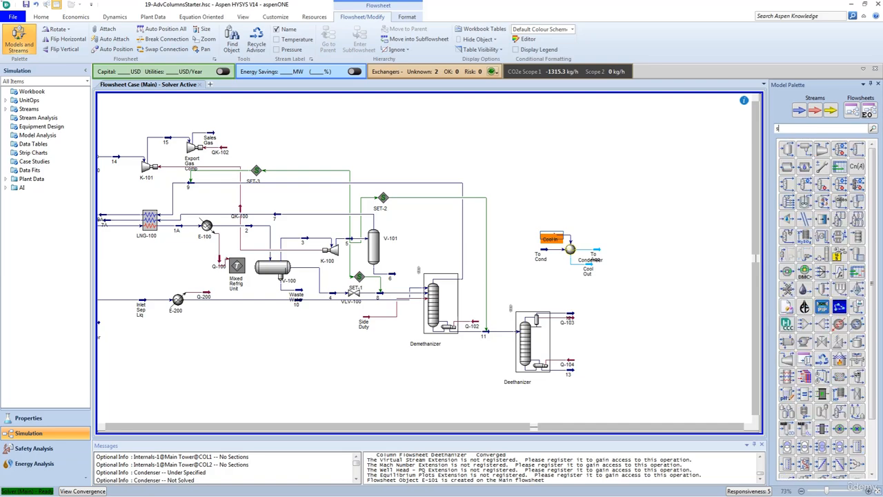
type("set")
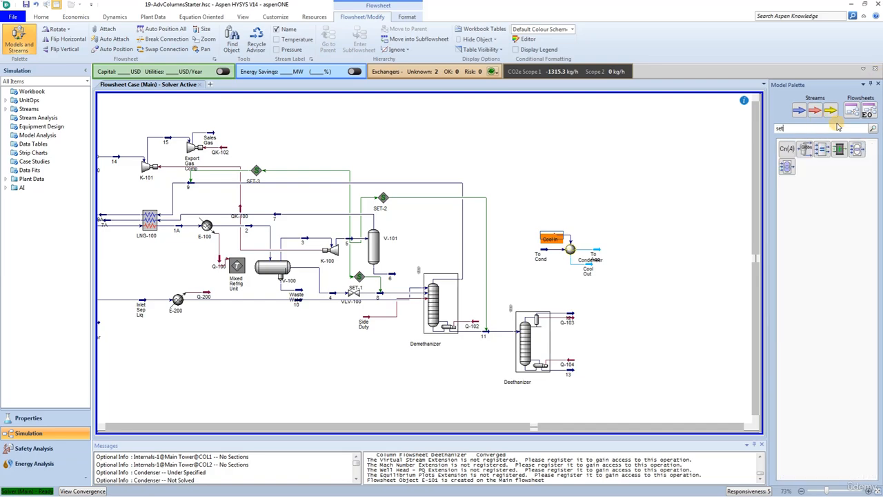
left_click_drag(787, 150, 507, 252)
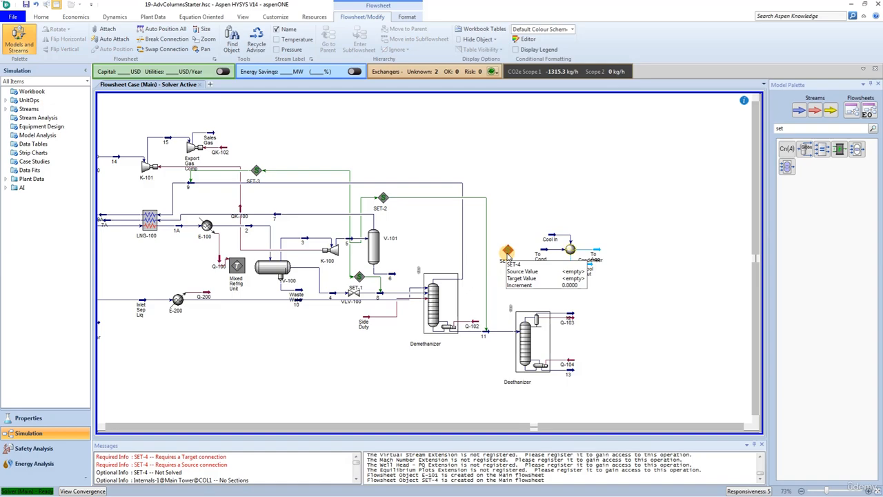
Make the Temperature of stream To Acc the target variable of the new Set operation
double_click(507, 253)
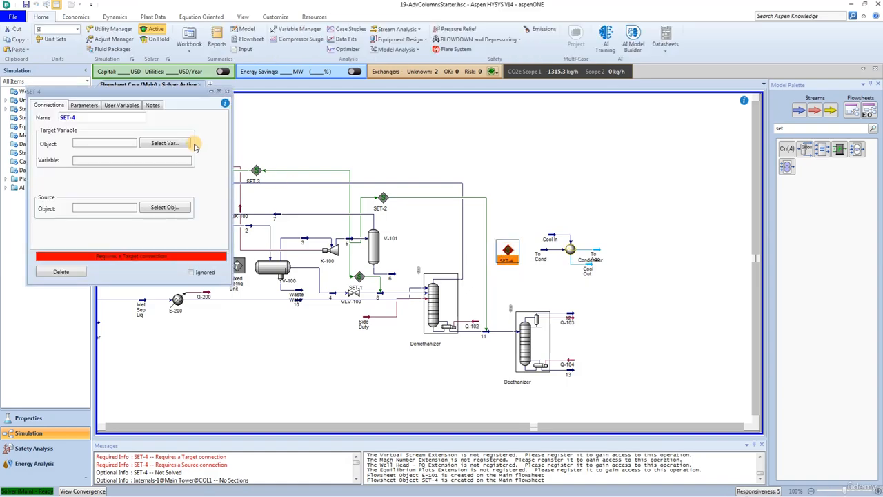
left_click(165, 142)
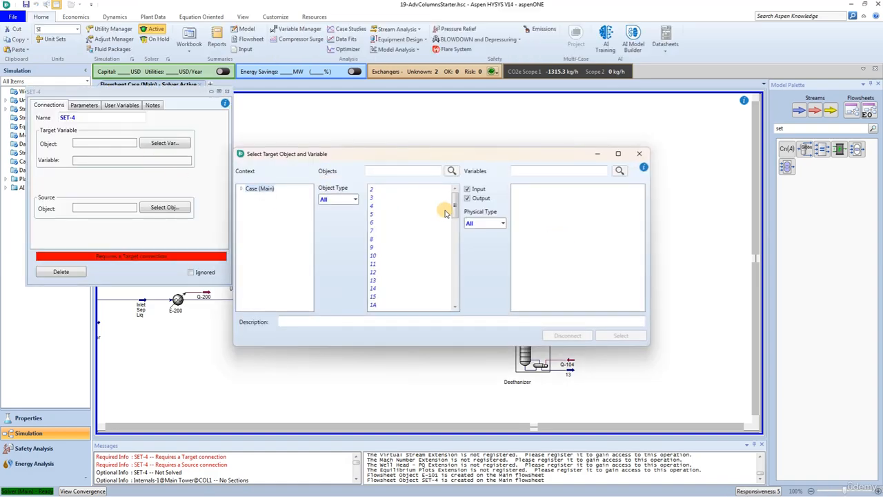
scroll(397, 207, "down", 5)
scroll(393, 231, "down", 8)
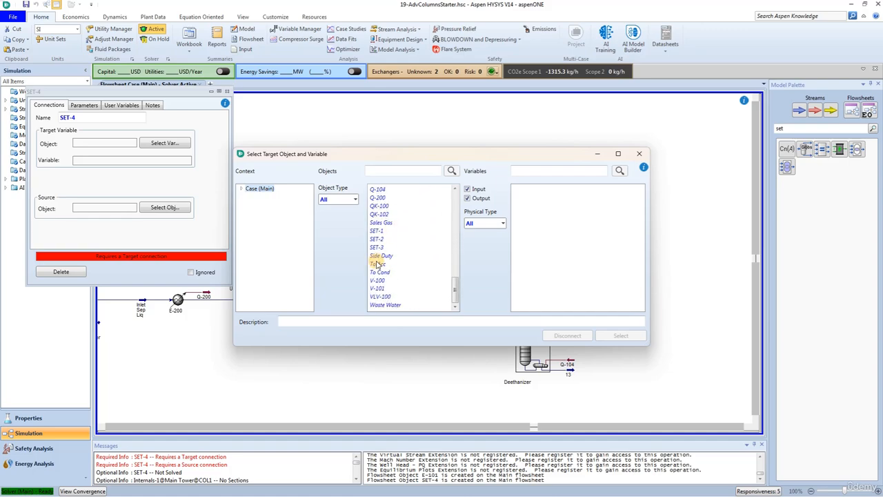
left_click(378, 263)
left_click(545, 172)
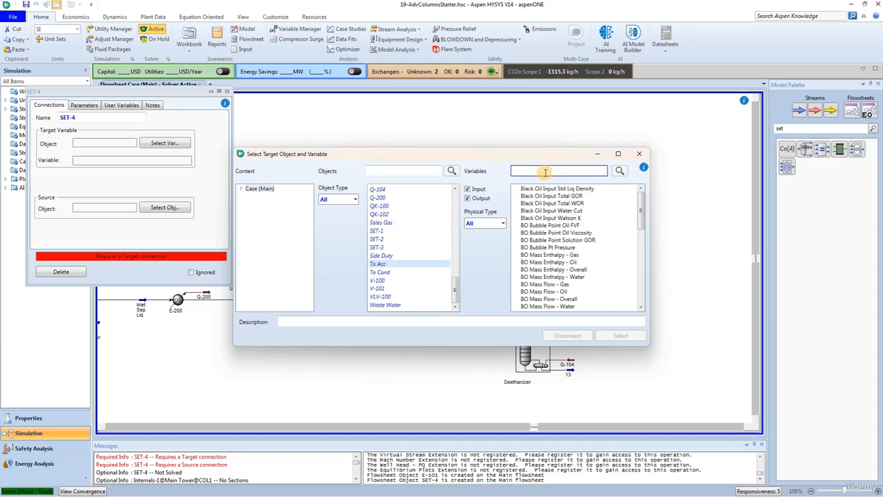
type("te")
left_click(537, 255)
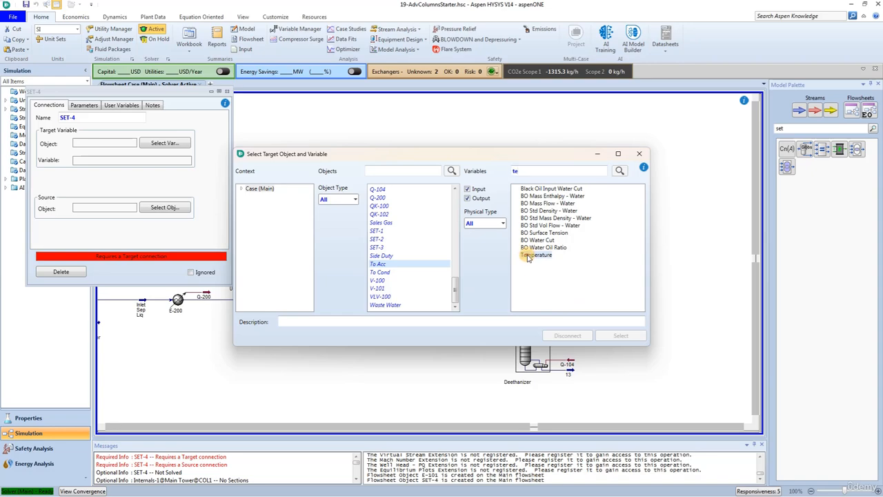
left_click(607, 336)
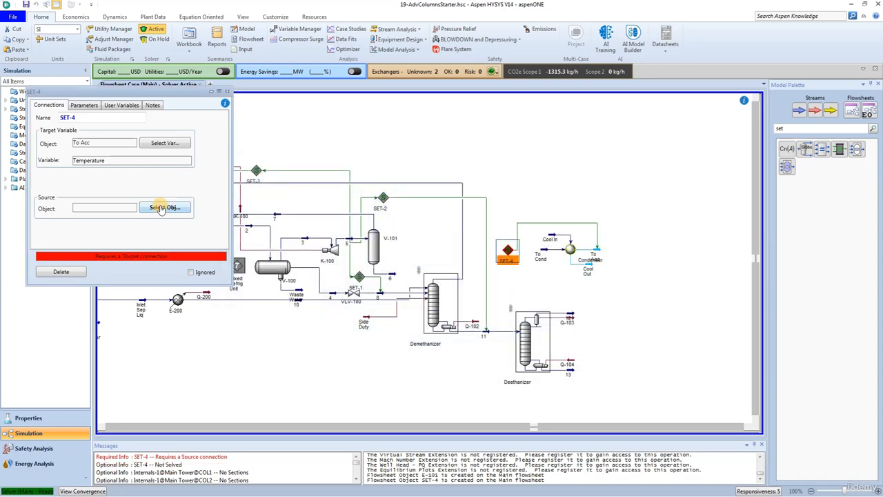
Assign stream 12 from the Deethanizer column flowsheet as the Set operation's source object
left_click(163, 207)
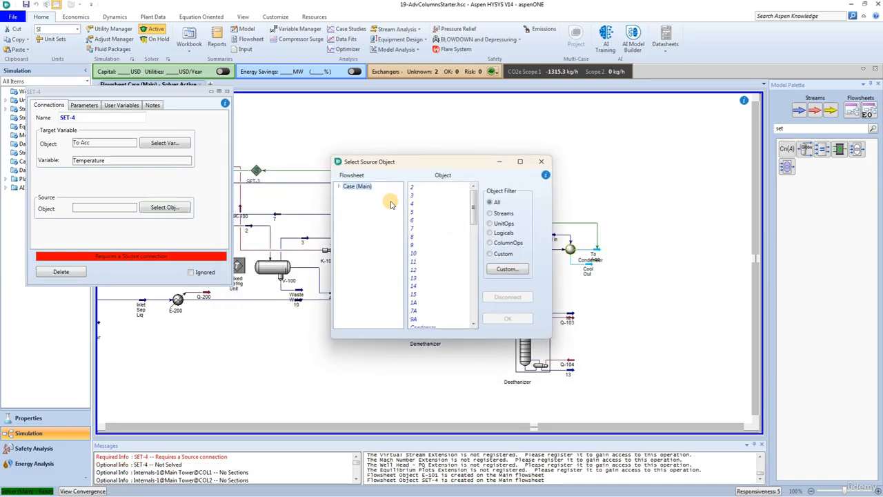
left_click(339, 187)
left_click(368, 208)
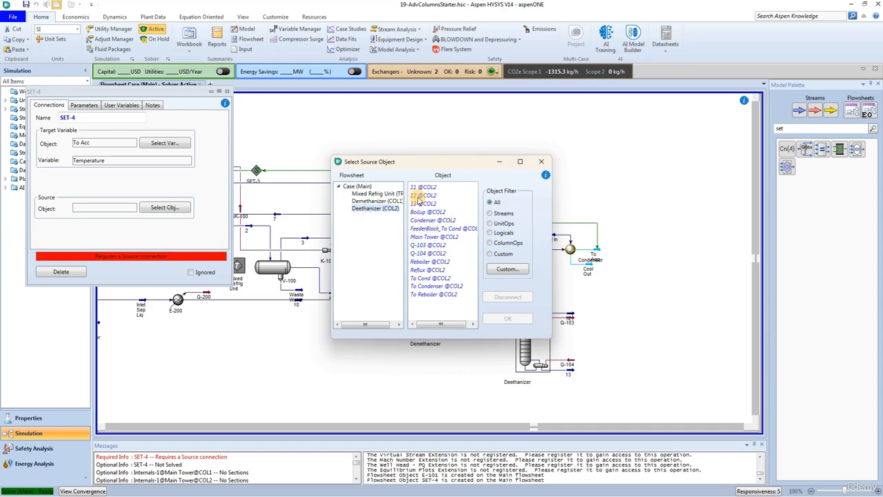
left_click(423, 196)
left_click(495, 317)
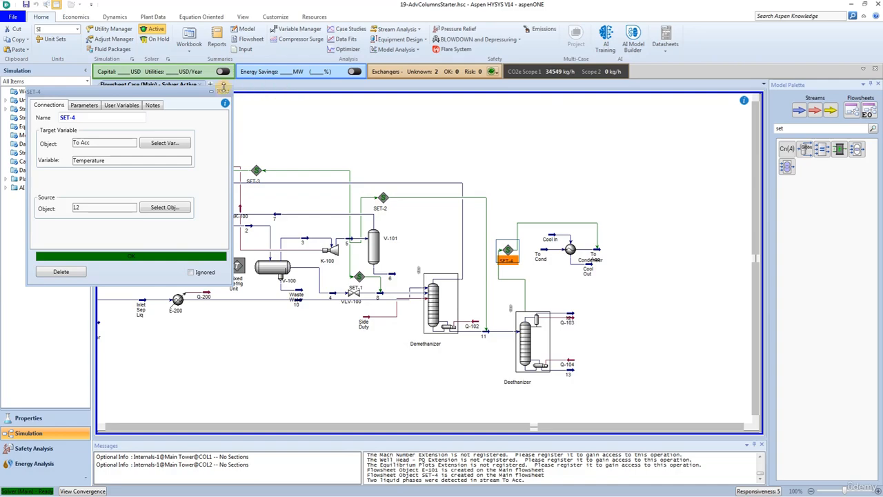
left_click(226, 91)
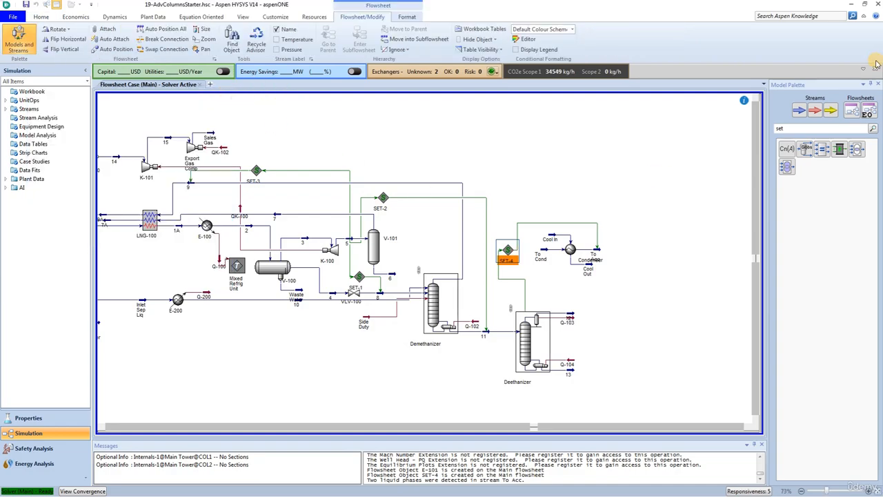
Add a separator beside the Condenser with To Acc attached as its inlet, and open its connections
double_click(787, 128)
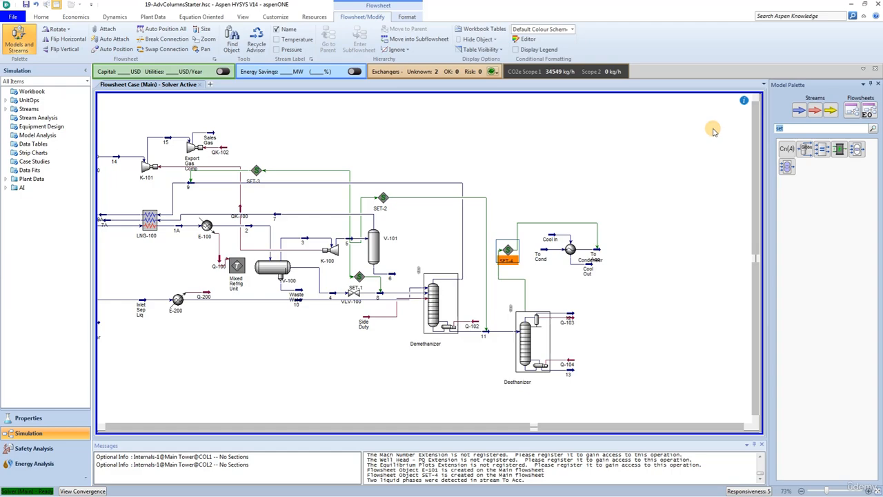
type("sep")
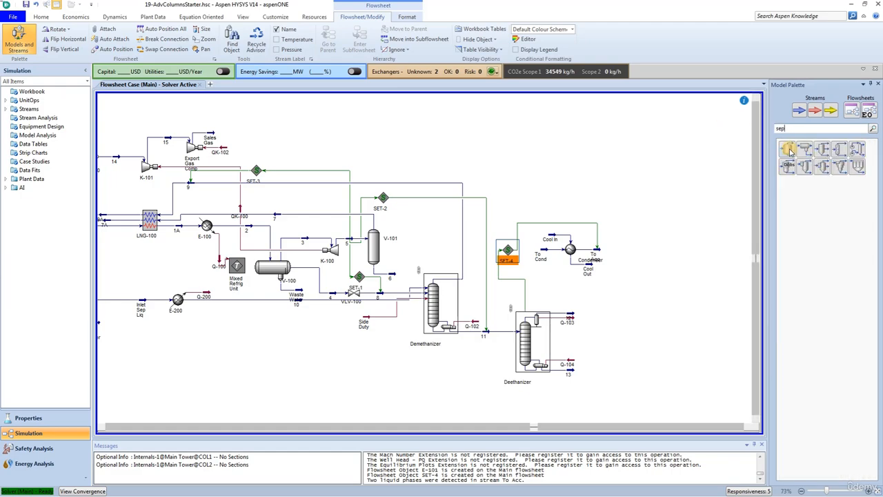
left_click_drag(787, 149, 612, 268)
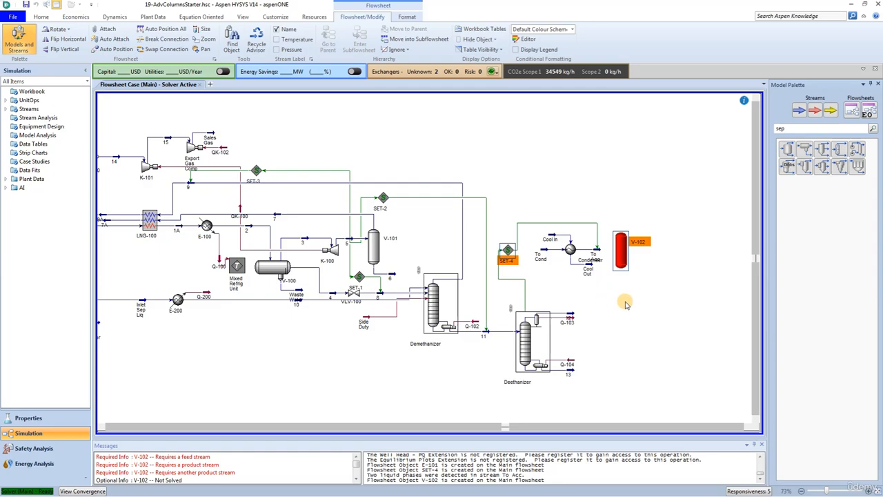
left_click(620, 254)
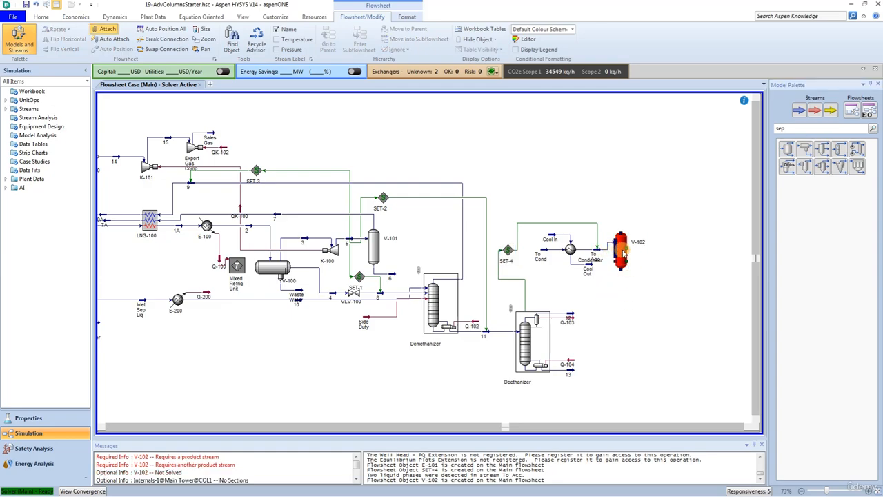
key("ctrl")
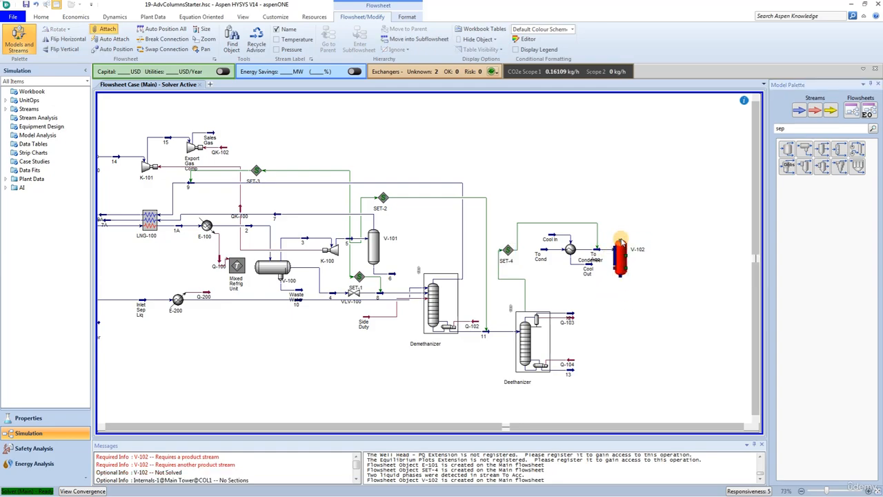
double_click(620, 260)
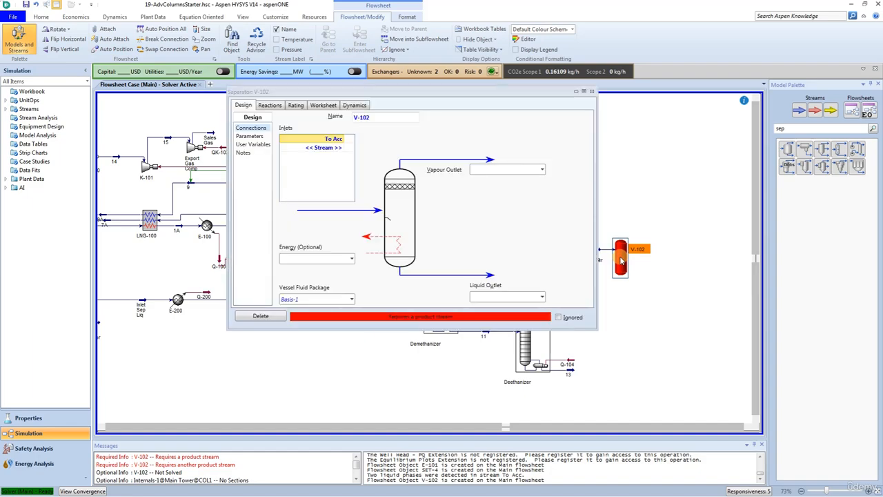
Name the separator Accumulator, with Ovhd Prod as its vapour outlet and Reflux as its liquid outlet
left_click(370, 117)
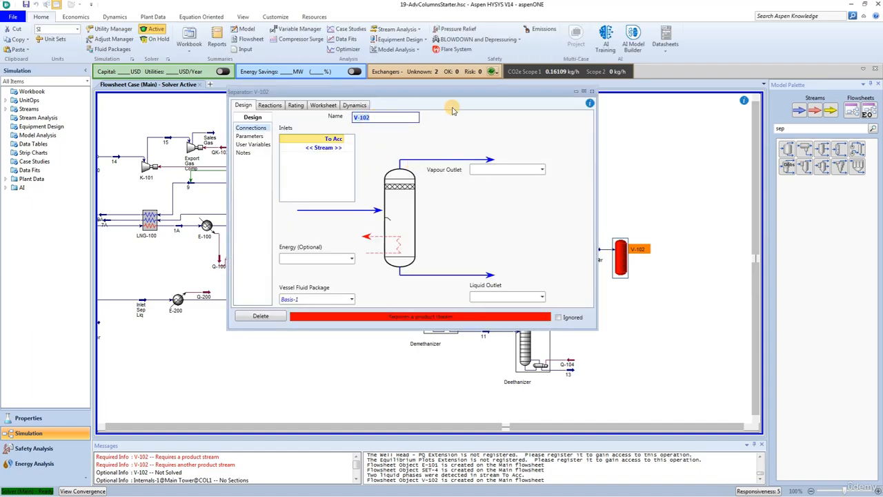
type("Accumulator")
left_click(479, 170)
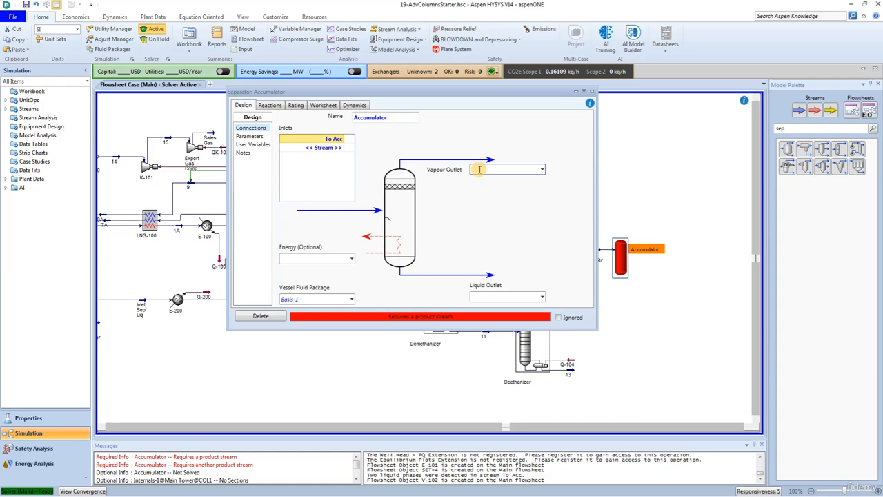
type("Ovhd Prod")
key("Return")
left_click(482, 296)
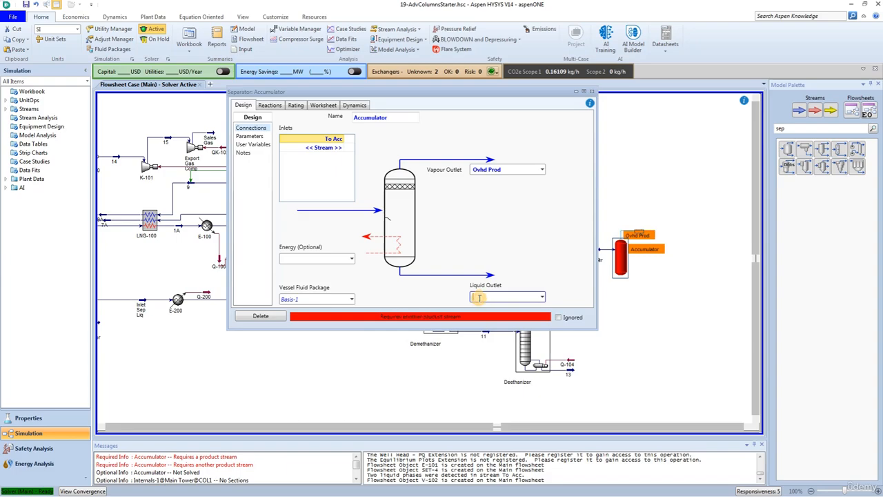
type("Reflu")
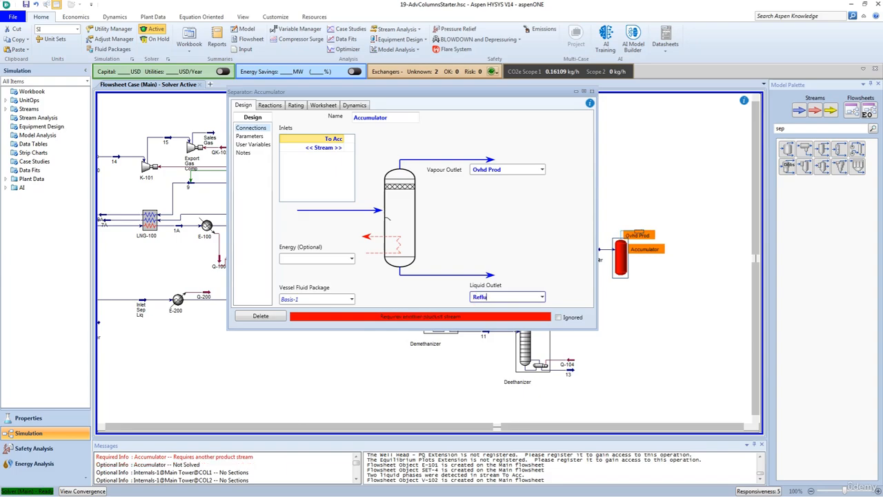
type("x")
key("Return")
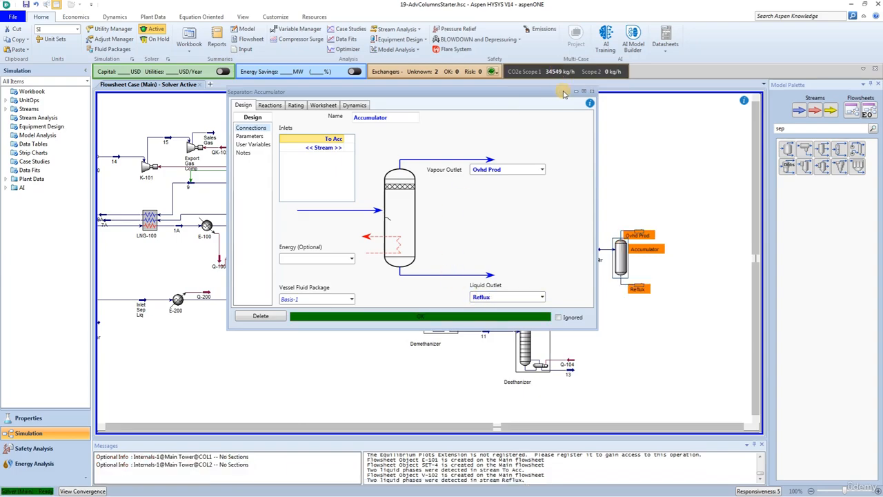
left_click(590, 91)
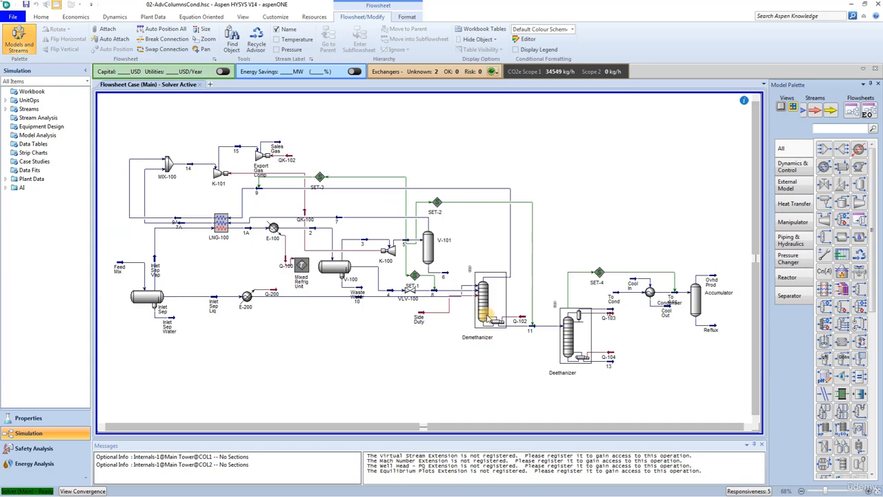
Set the Demethanizer's solving method to Modified HYSIM Inside-Out and run the column
left_click(485, 305)
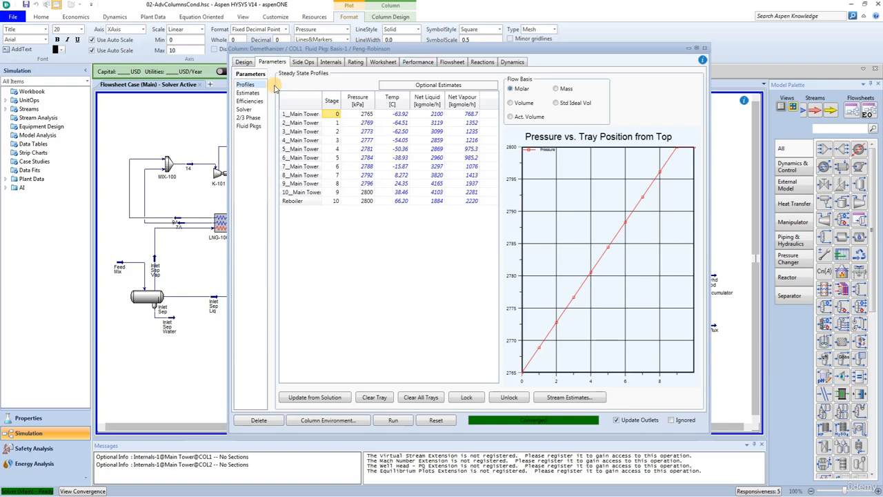
left_click(243, 111)
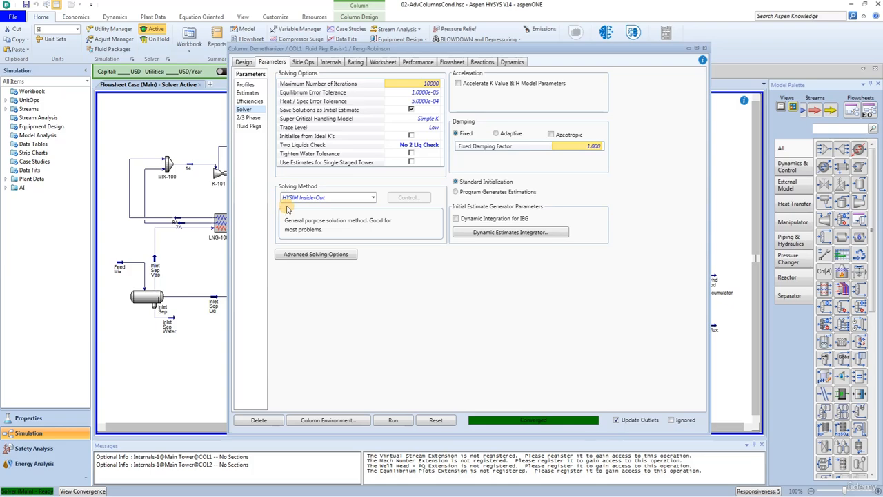
left_click(326, 199)
left_click(310, 220)
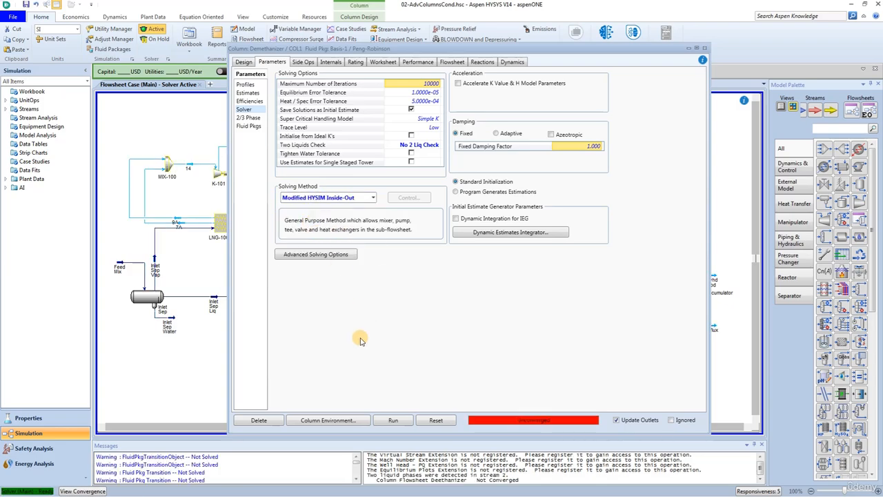
left_click(390, 422)
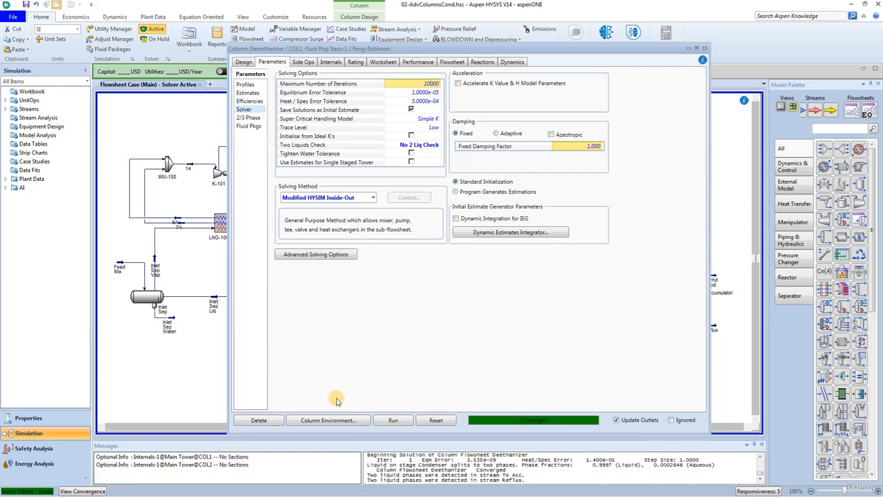
Enter the Demethanizer's column environment and delete the Reboiler together with its energy stream Q-102
left_click(329, 419)
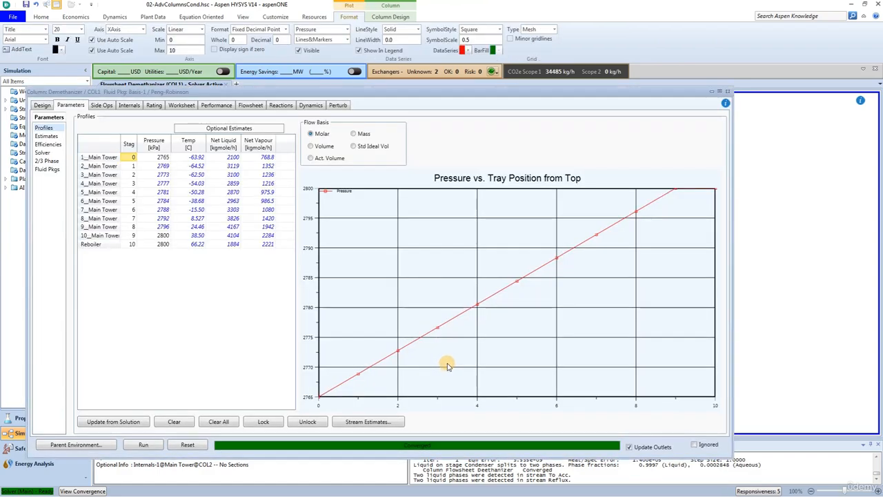
left_click(730, 92)
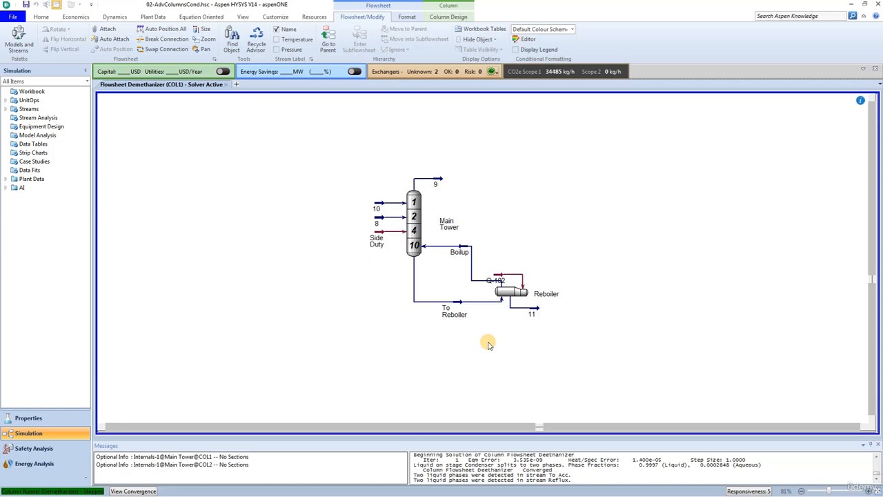
left_click(511, 292)
key("Delete")
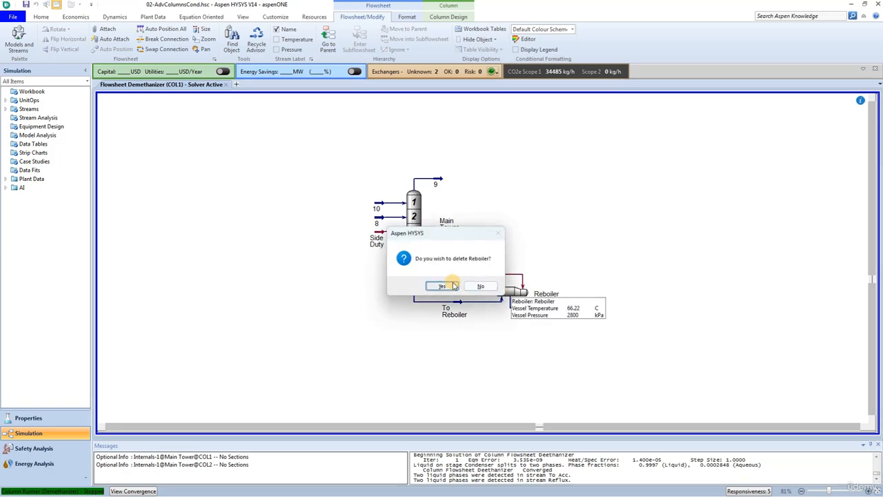
left_click(442, 283)
left_click(489, 280)
key("Delete")
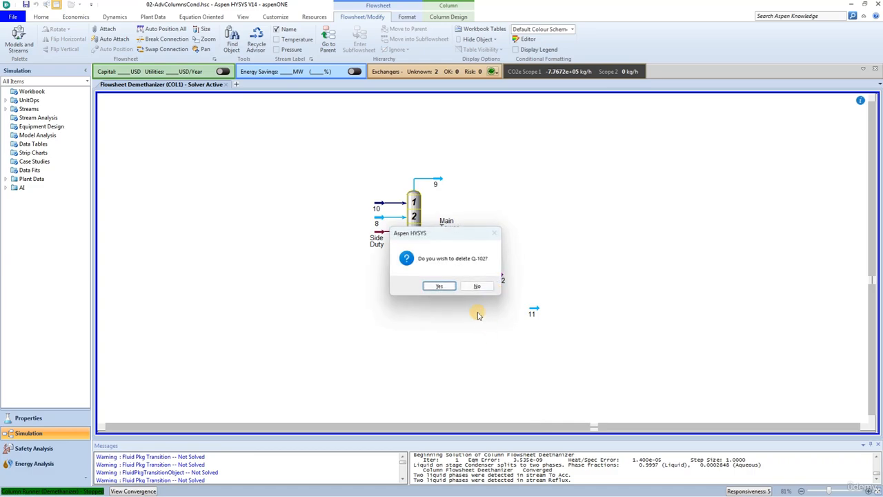
left_click(436, 286)
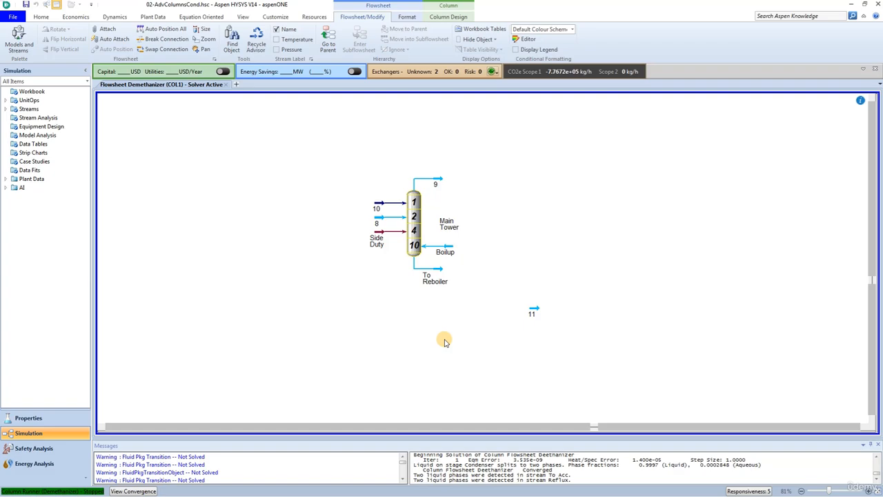
Add a pump below the Main Tower and attach the To Reboiler stream as its inlet
left_click(19, 40)
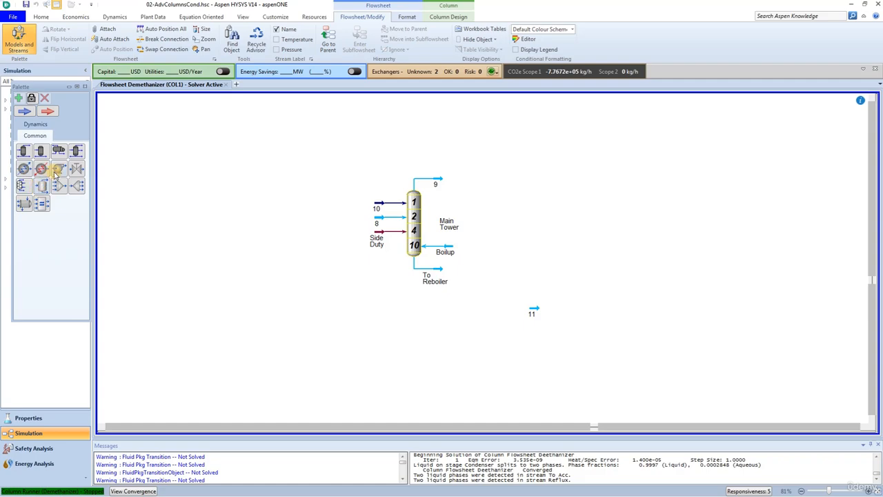
left_click_drag(56, 174, 466, 295)
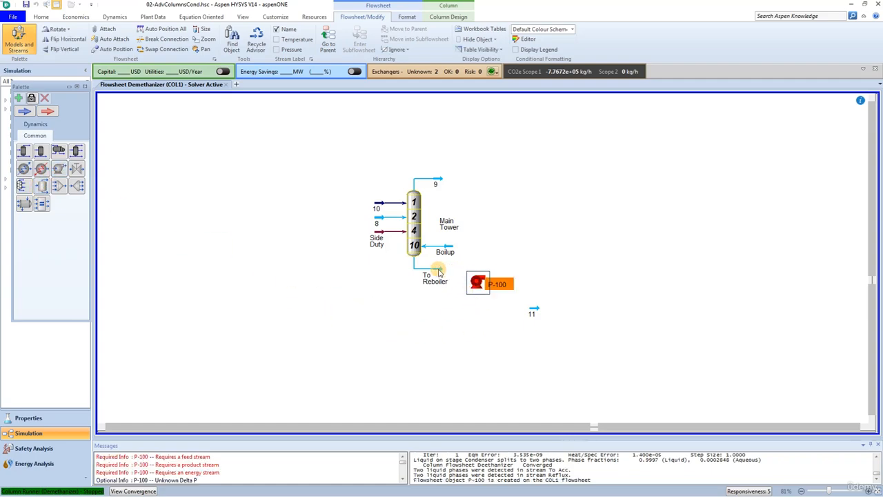
left_click_drag(438, 272, 473, 283)
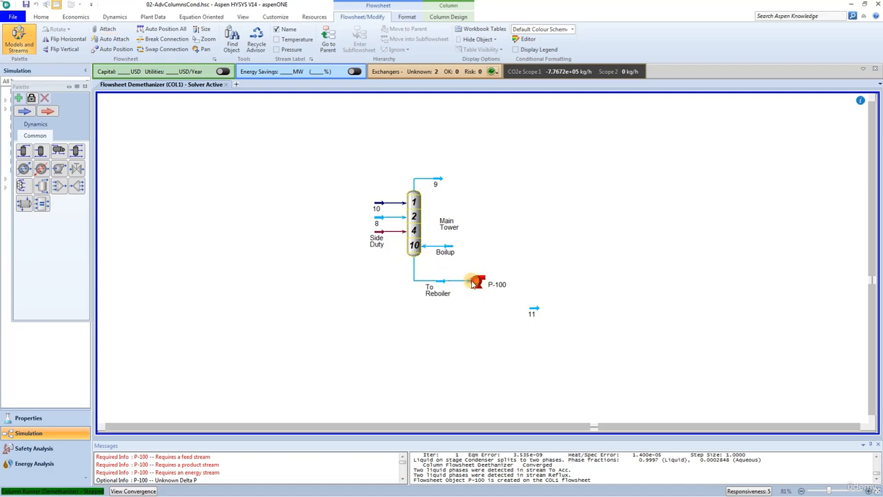
Name the pump Reboiler Pump, with outlet stream Pump Out and energy stream Pump-HP
left_click(476, 276)
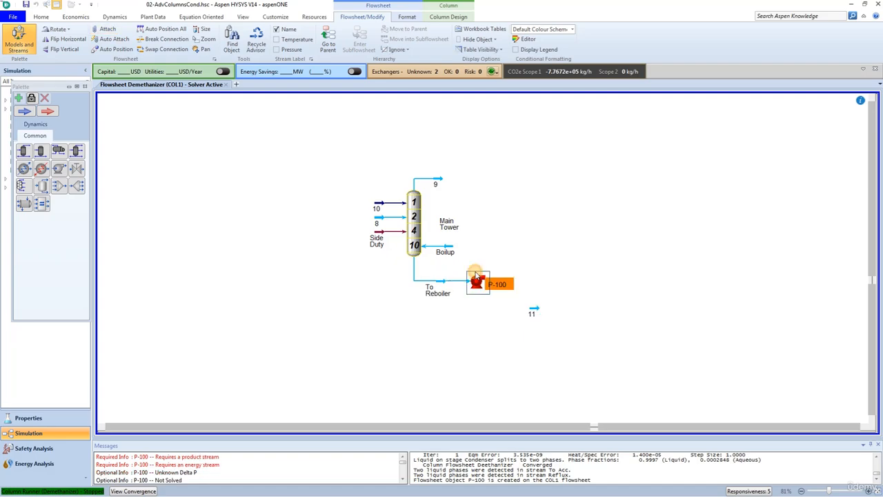
double_click(476, 276)
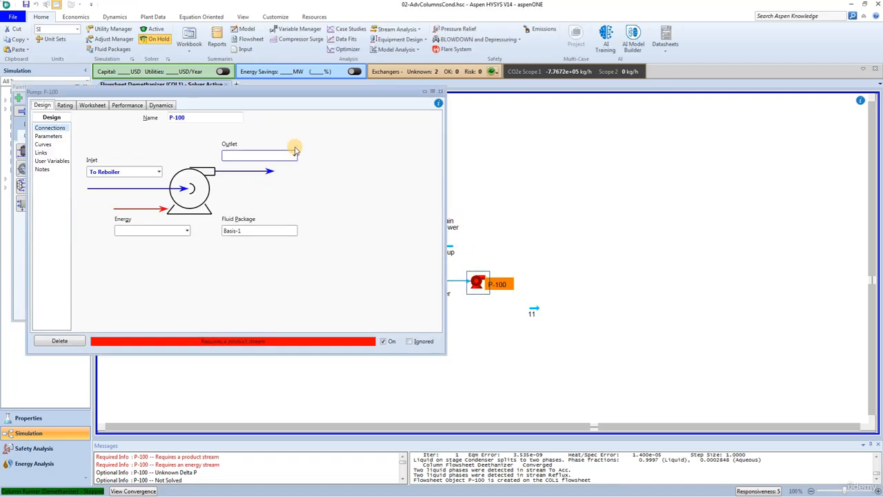
left_click(200, 118)
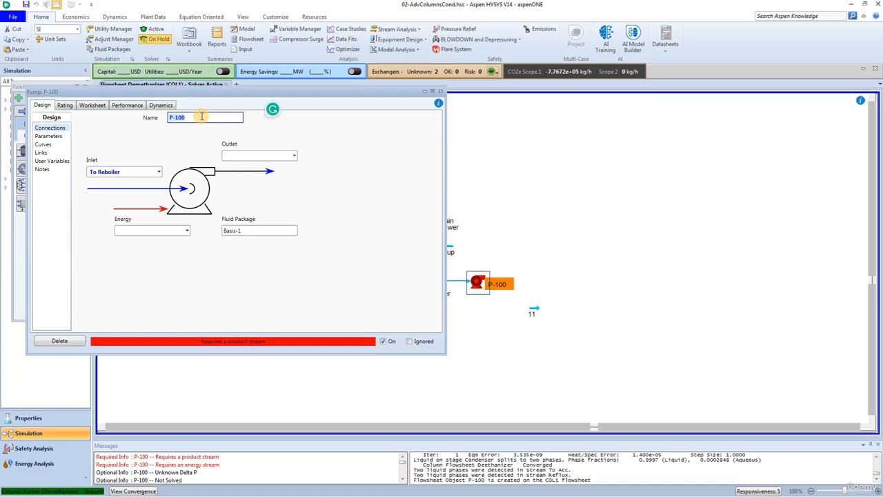
type("Reboiler Pump")
left_click(226, 156)
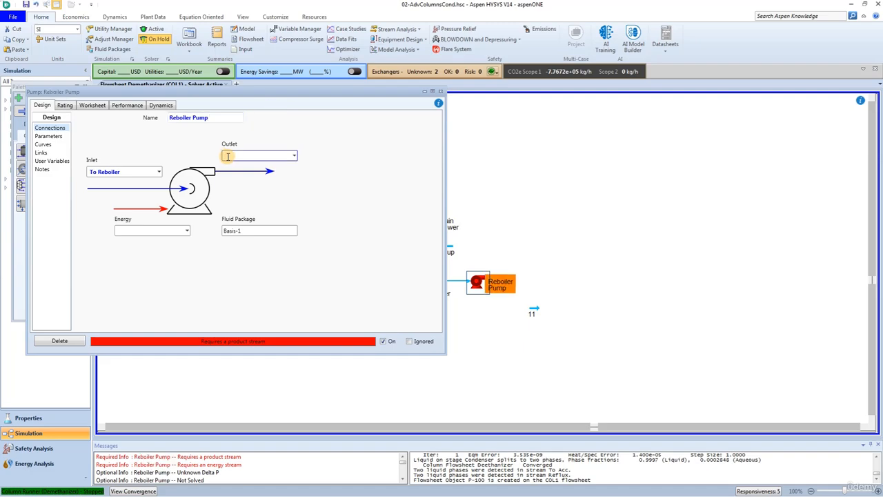
type("Pump Out")
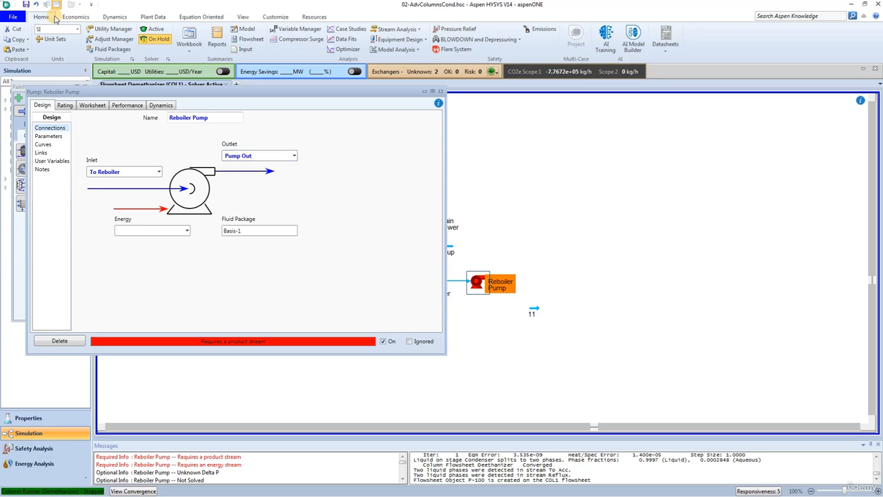
left_click(136, 231)
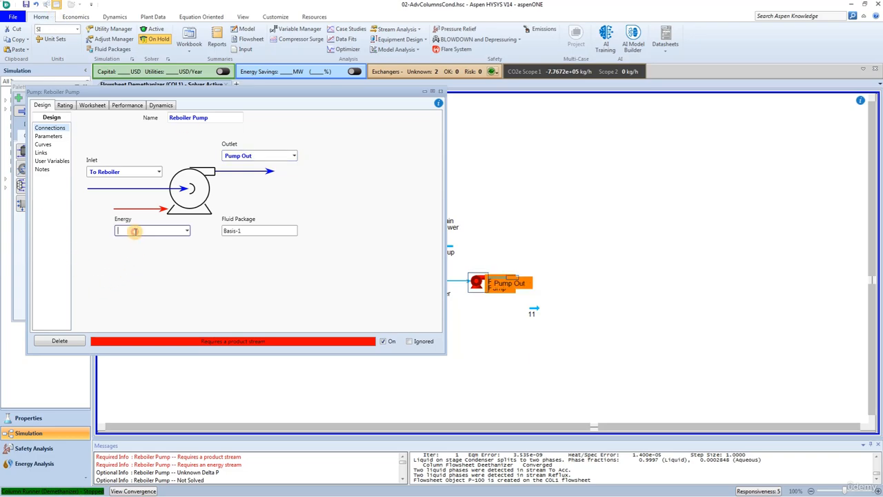
type("Pum")
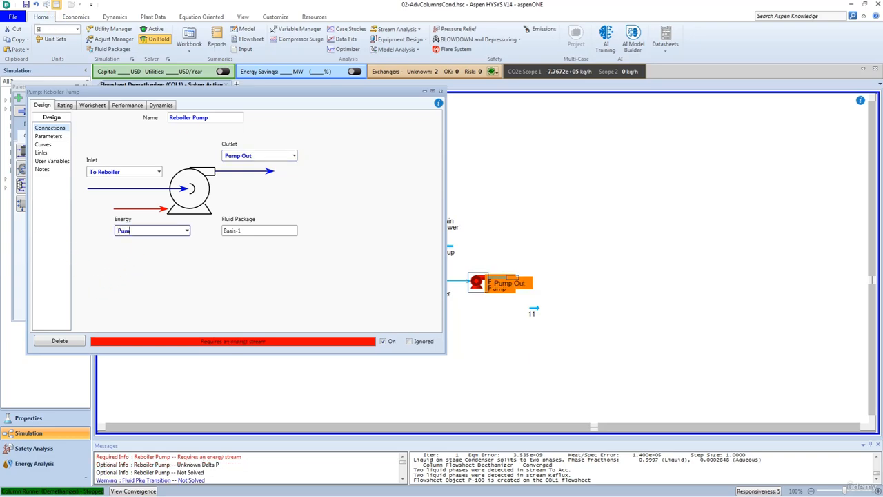
type("p-HP")
key("Return")
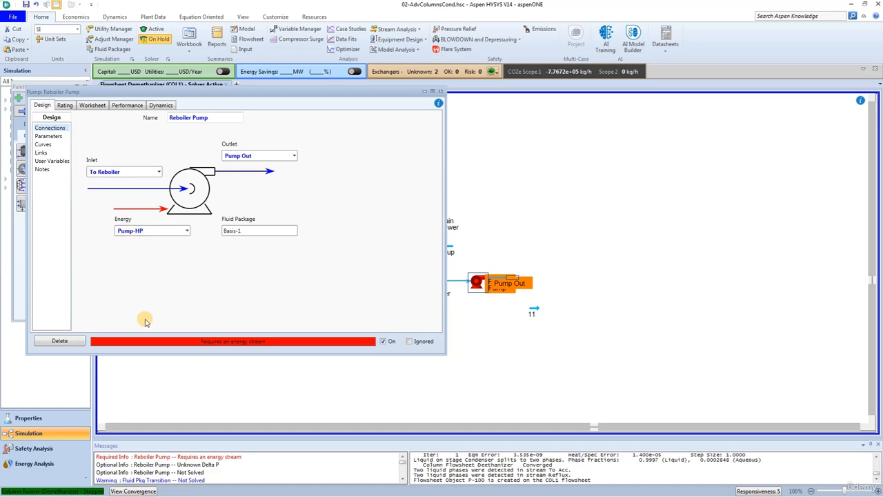
Set the Reboiler Pump's Delta P to 75 kPa and close its properties
left_click(45, 136)
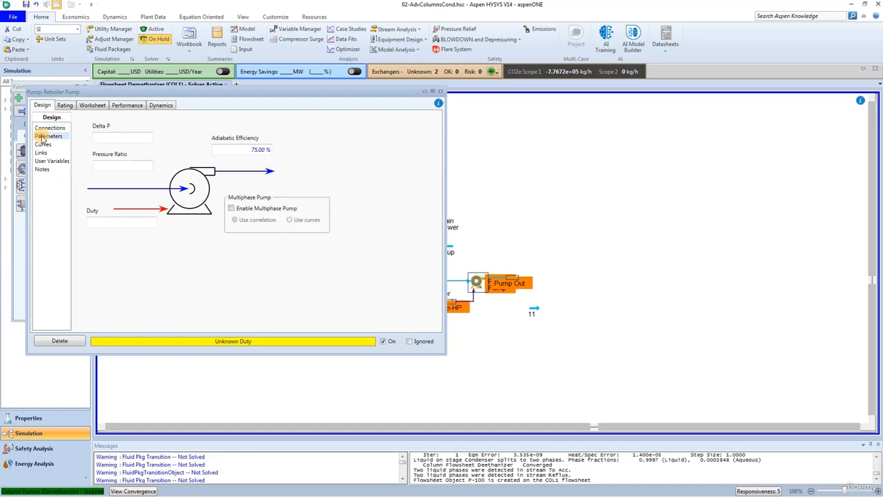
left_click(110, 139)
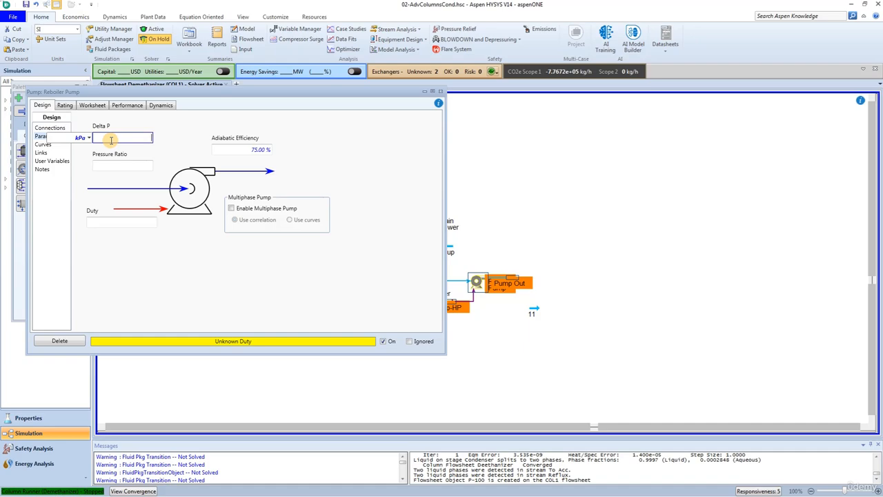
type("75")
key("Escape")
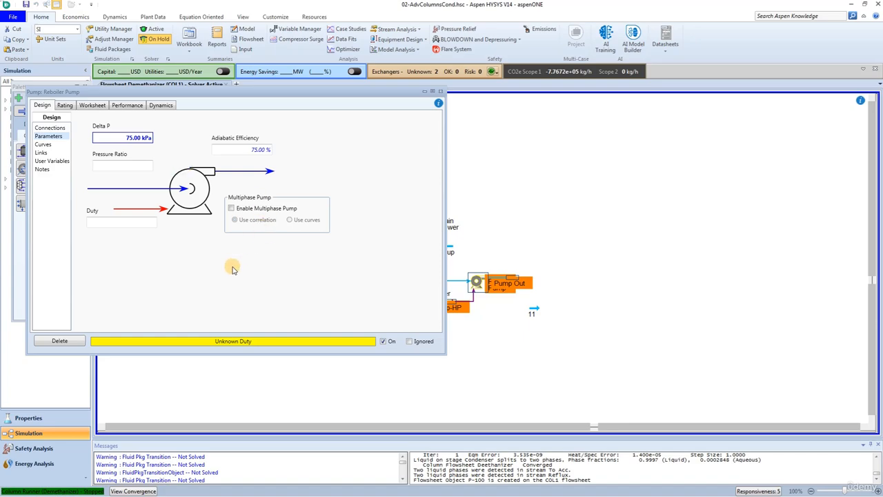
left_click(440, 91)
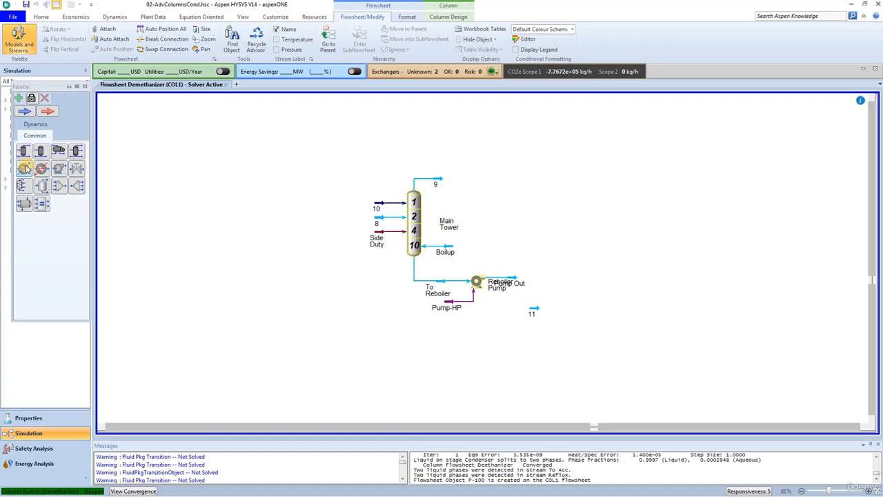
Add a heat exchanger beyond the Pump Out stream, above stream 11, and name it Reboiler
left_click(25, 202)
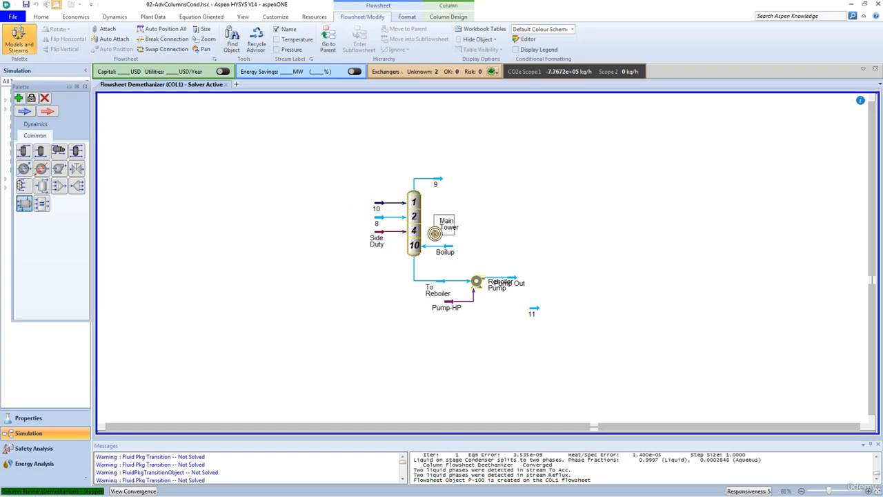
left_click(549, 278)
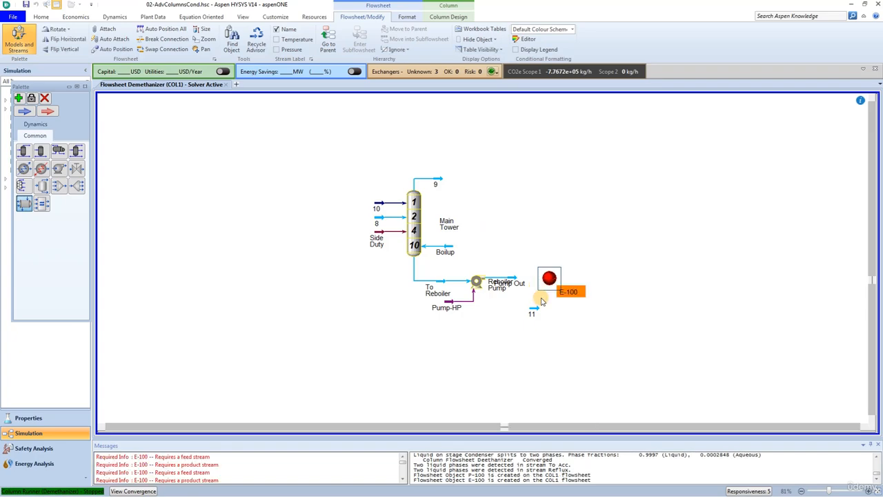
double_click(550, 278)
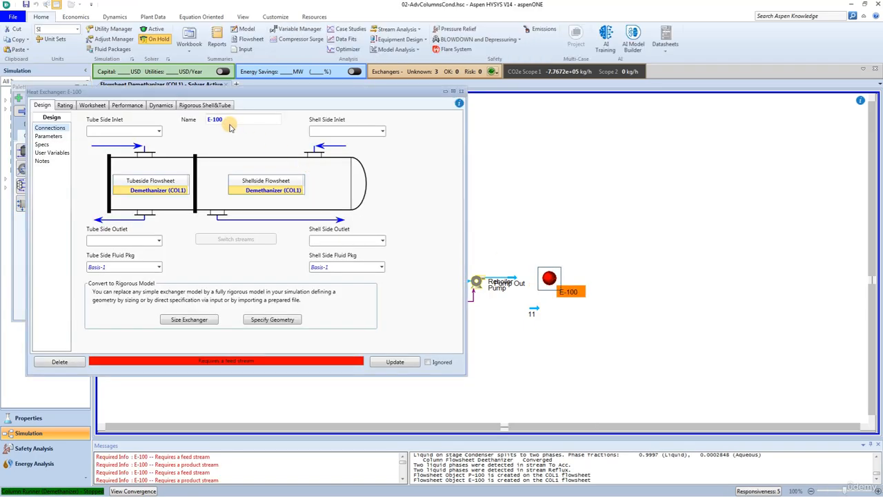
left_click(237, 118)
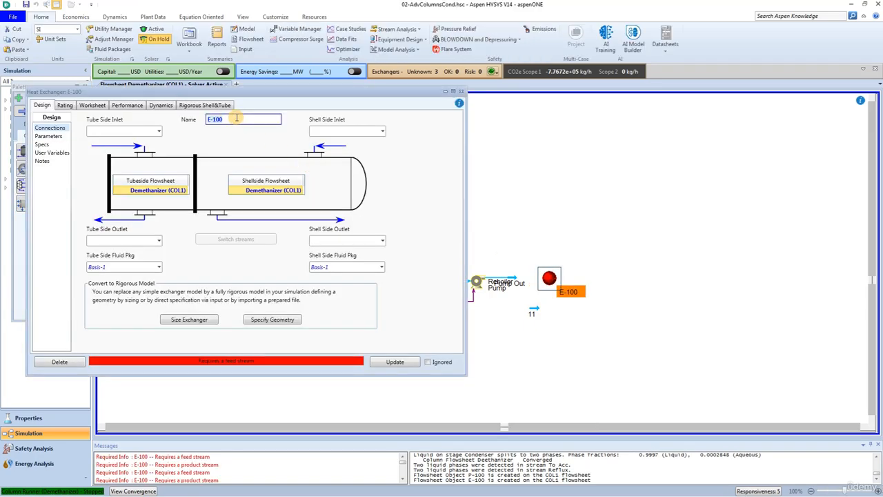
type("Reboiler")
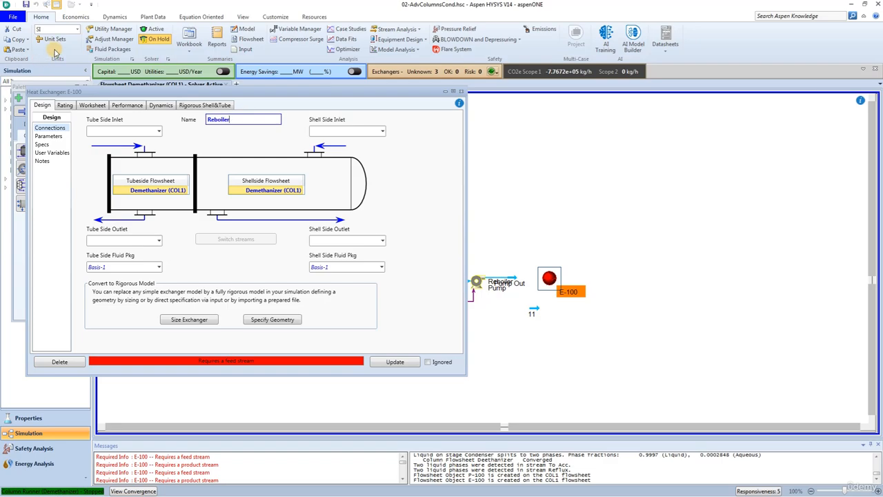
Create stream Steam In as the Reboiler's tube side inlet and Steam Out as its tube side outlet
left_click(96, 129)
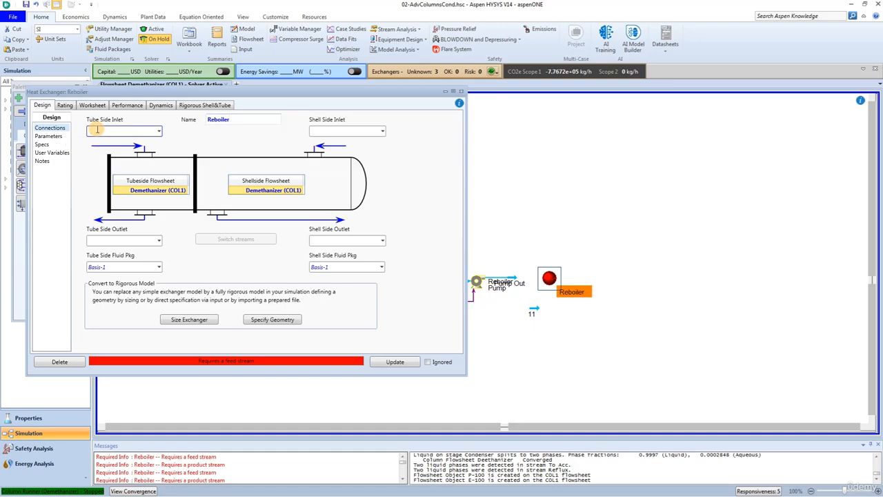
type("Steam In")
key("Return")
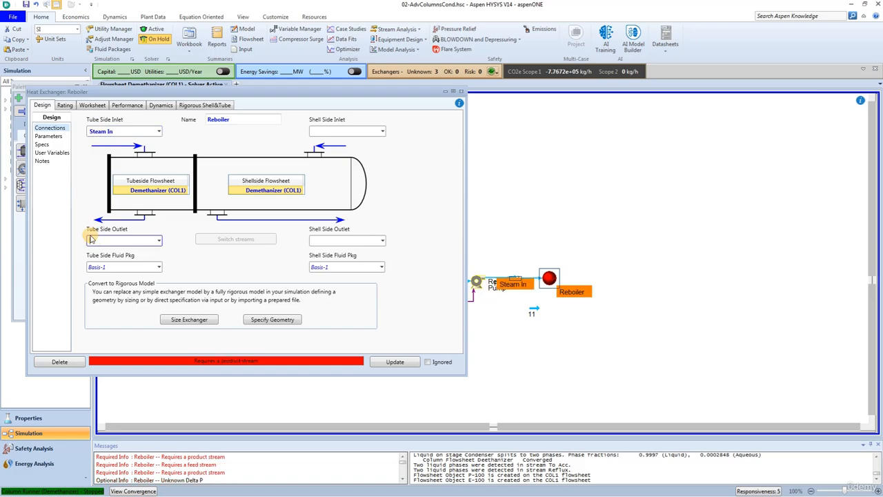
left_click(92, 239)
type("Steam Out")
key("Return")
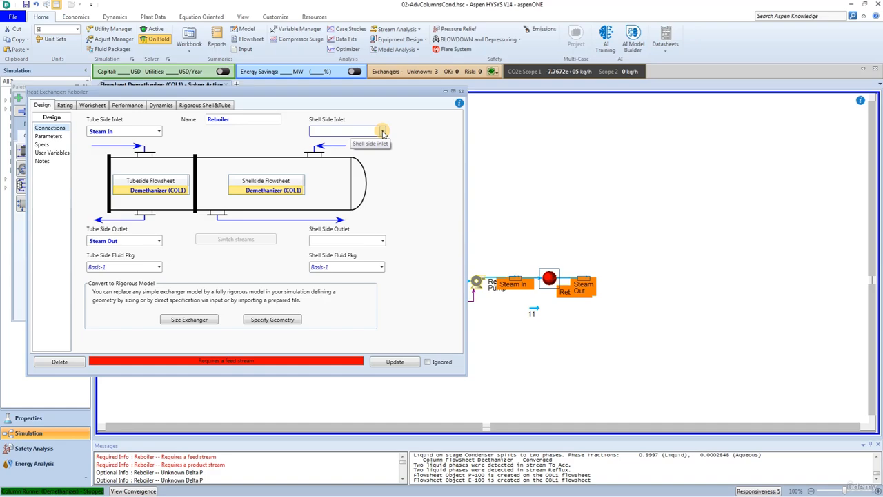
Connect Pump Out as the Reboiler's shell side inlet and create Reboiler Out as its shell side outlet
left_click(383, 132)
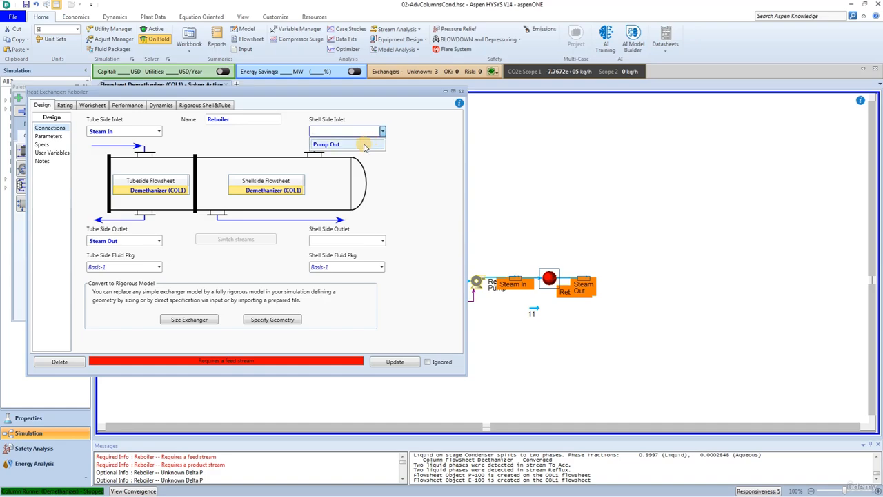
left_click(358, 143)
left_click(319, 240)
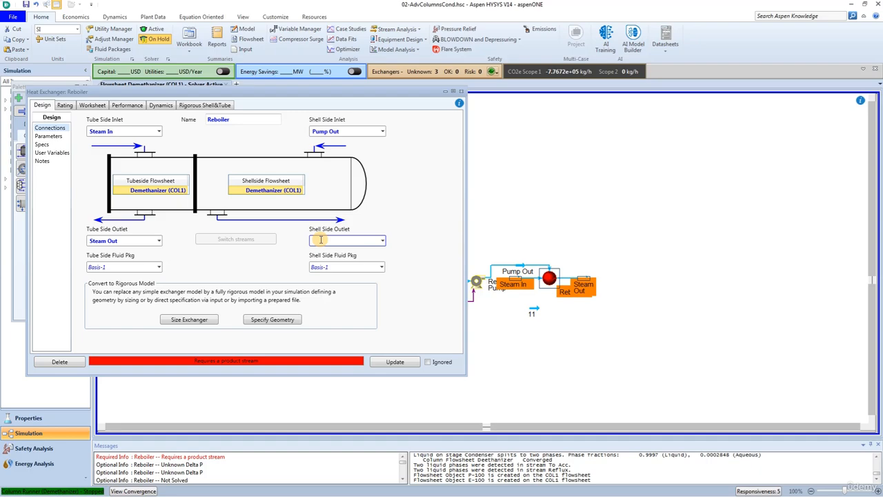
type("Reboiler Out")
key("Return")
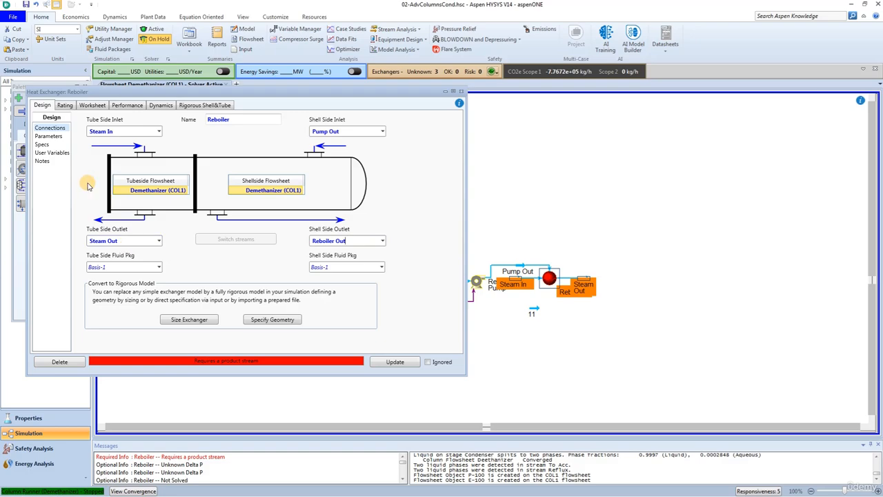
Set the Reboiler's specified pressure drop to 75 kPa on the shell side and 50 kPa on the tube side
left_click(45, 136)
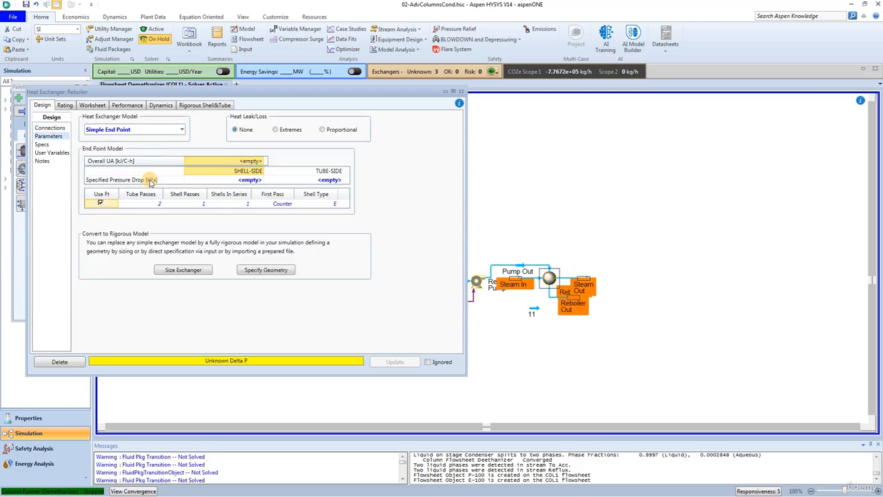
left_click(236, 180)
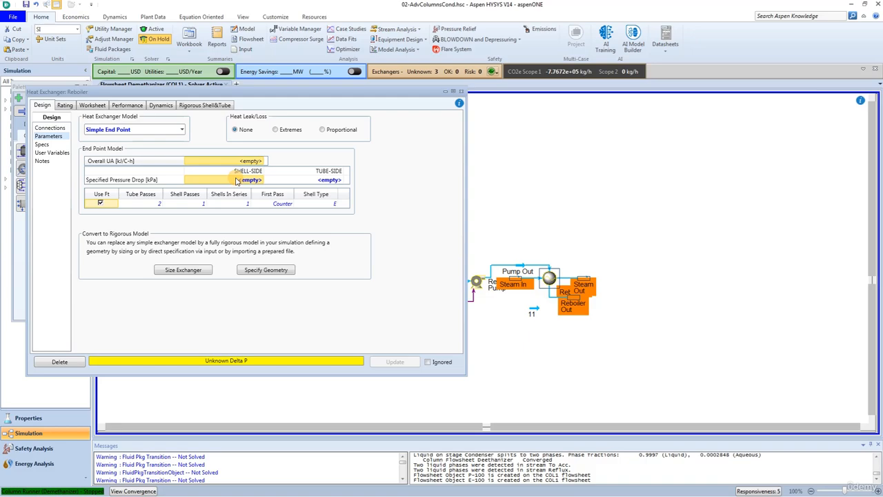
type("7")
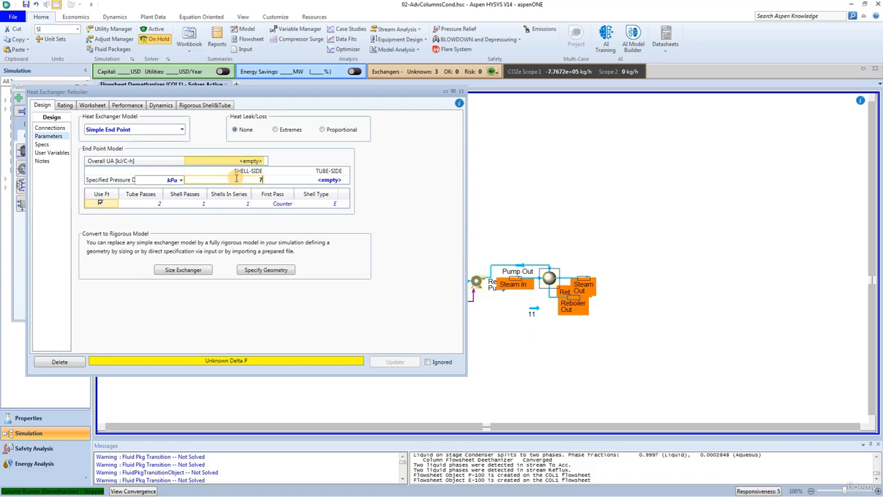
type("5")
left_click(330, 181)
type("50")
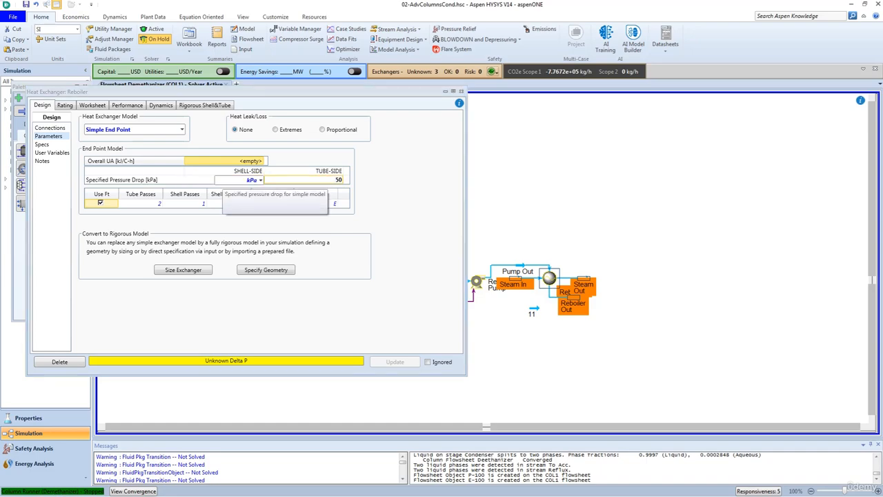
key("Return")
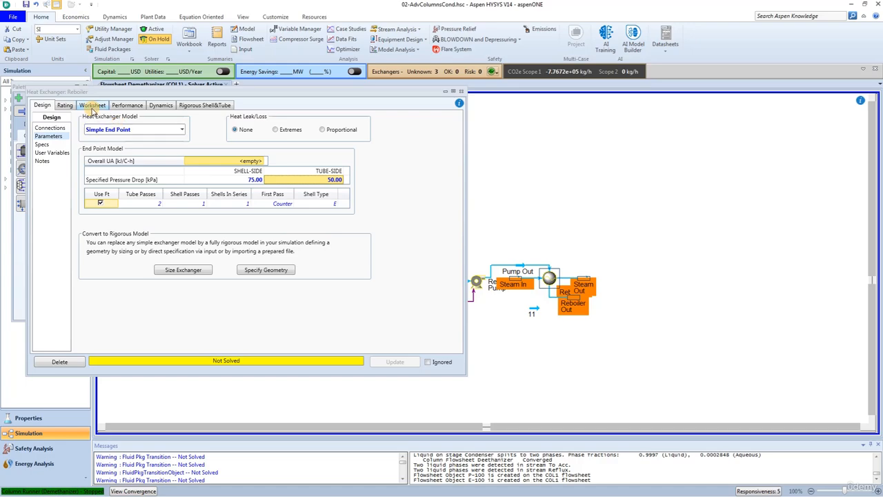
Set the Steam In conditions to 200 C, 1500 kPa and a mass flow of 1.713e+004 kg/h
left_click(91, 106)
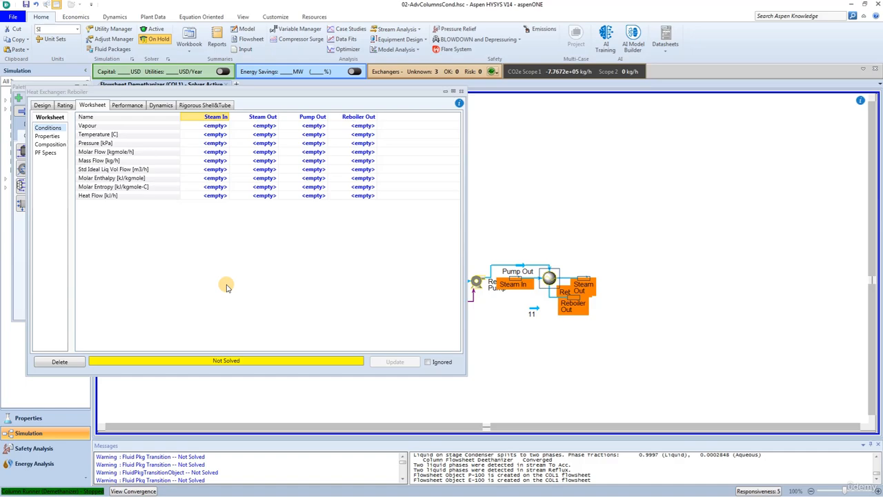
left_click(216, 133)
type("200")
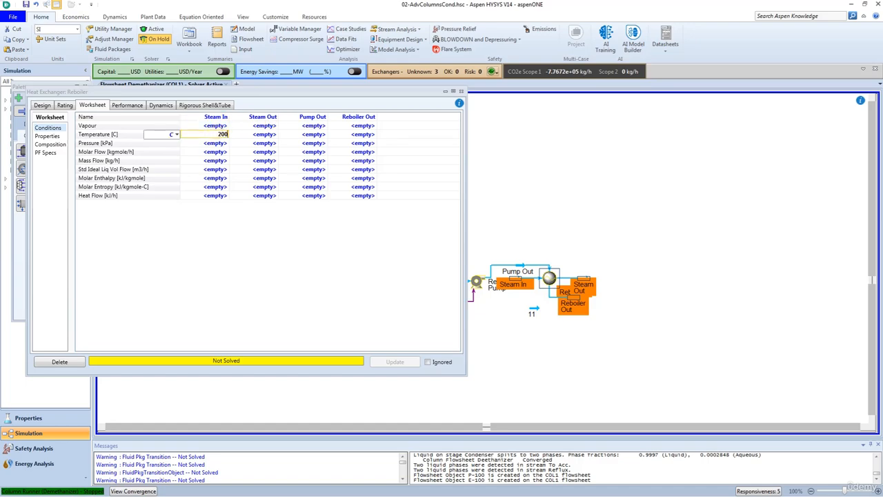
left_click(216, 143)
type("1")
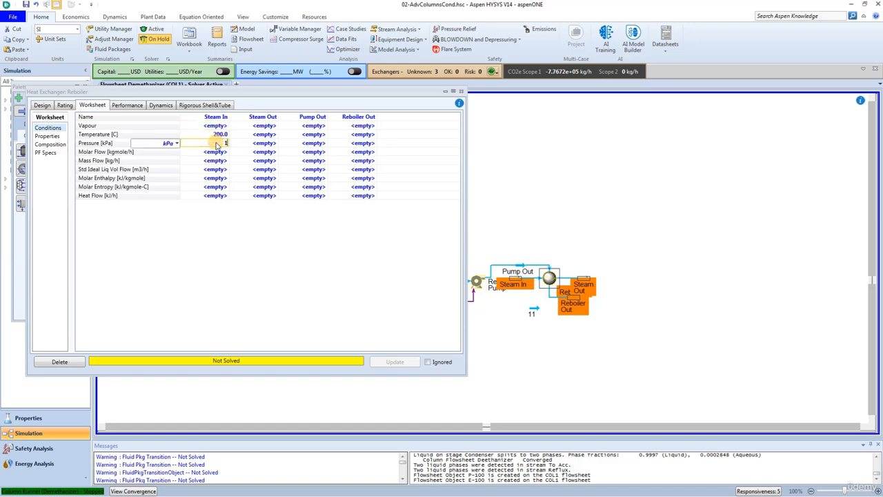
type("500")
key("Return")
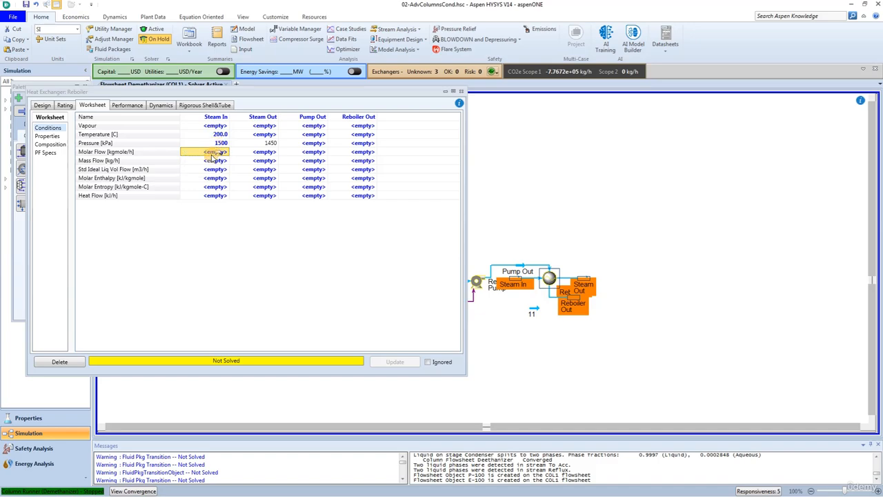
left_click(211, 162)
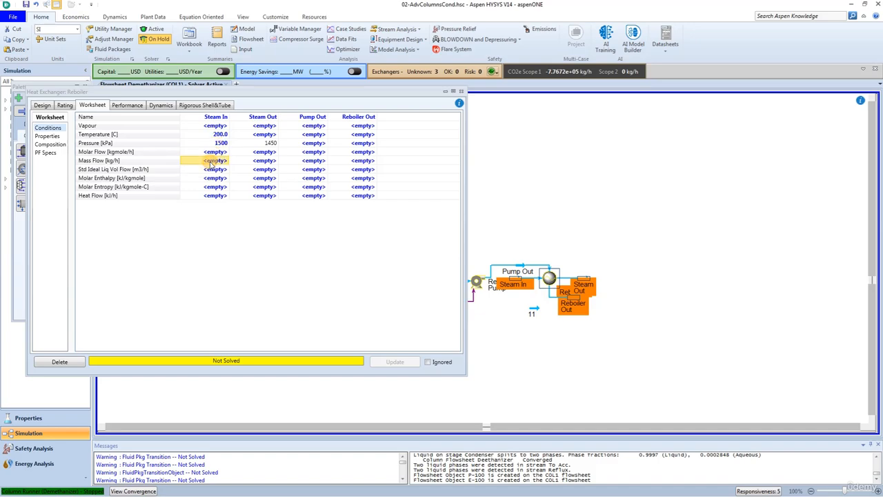
type("1.7")
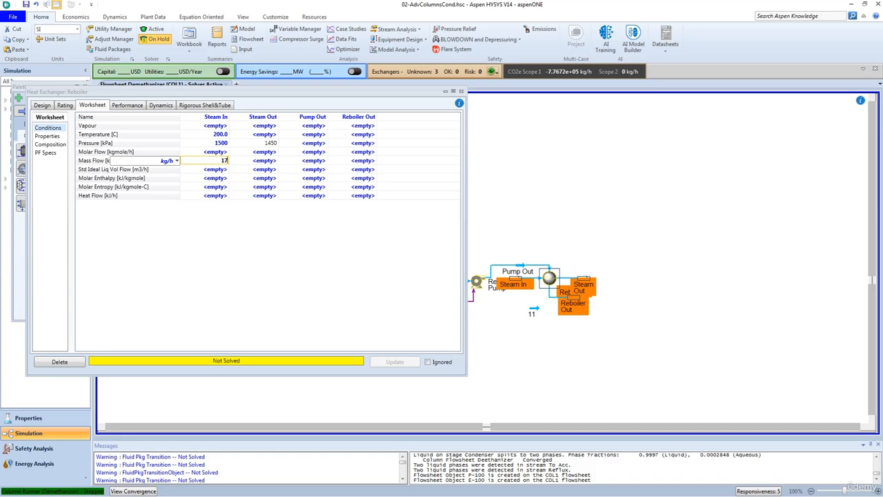
type("13e+0")
key("Return")
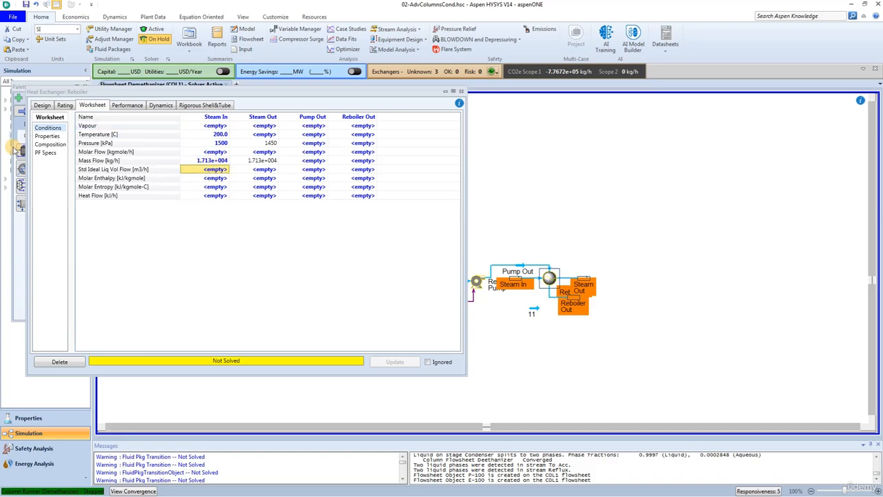
Define the Steam In composition as pure H2O with a mole fraction of 1, and close the Reboiler's properties
left_click(50, 146)
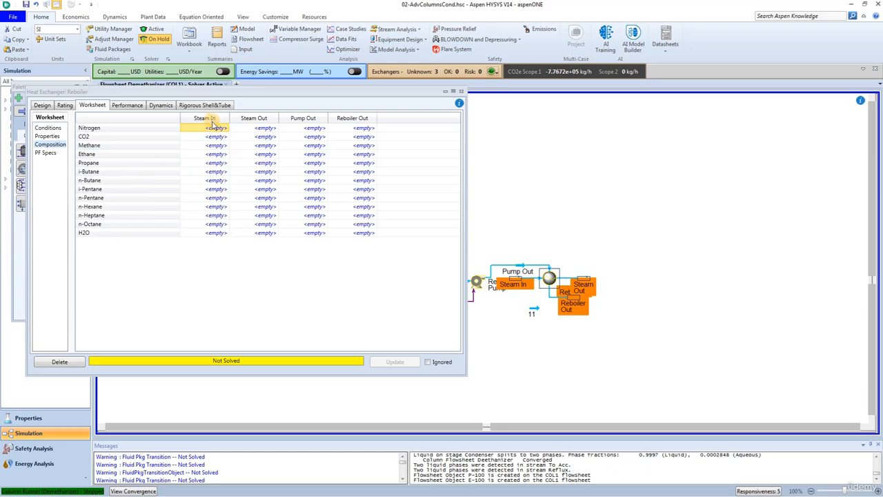
left_click(209, 226)
left_click(211, 233)
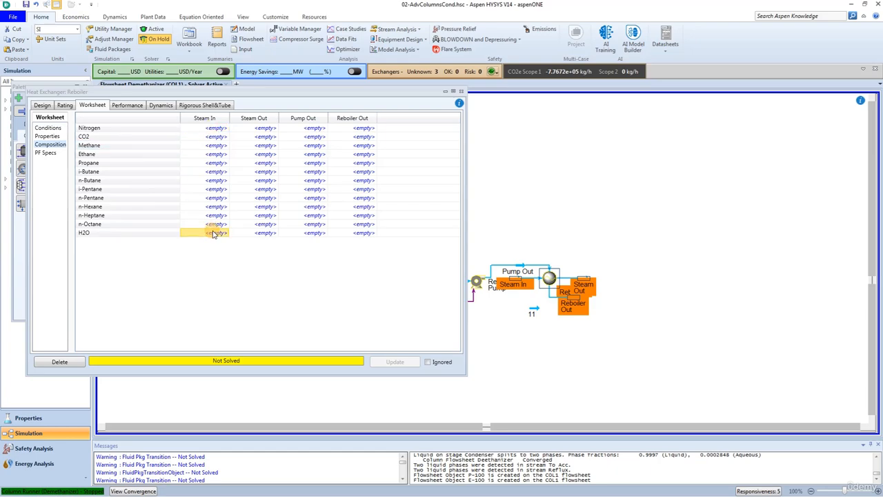
type("1")
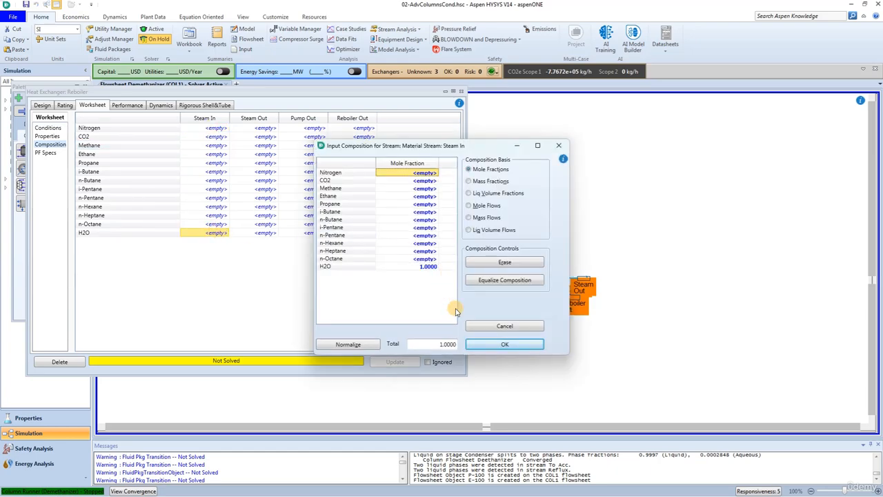
left_click(502, 340)
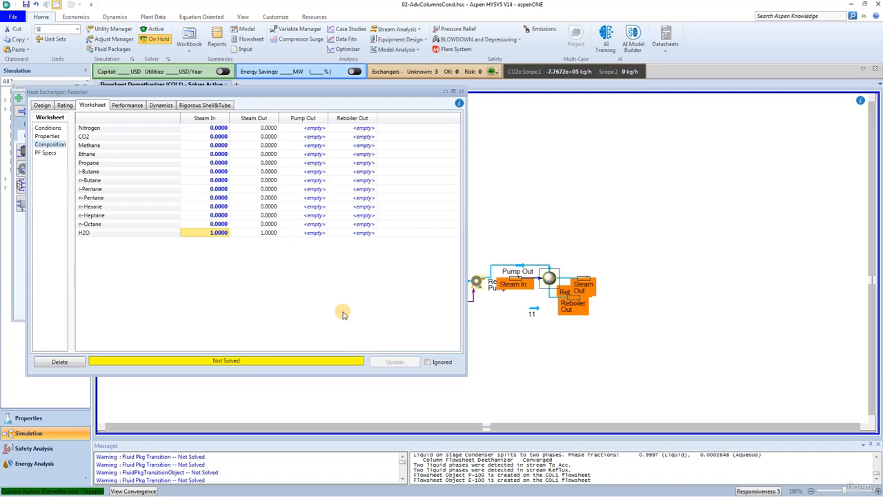
left_click(461, 92)
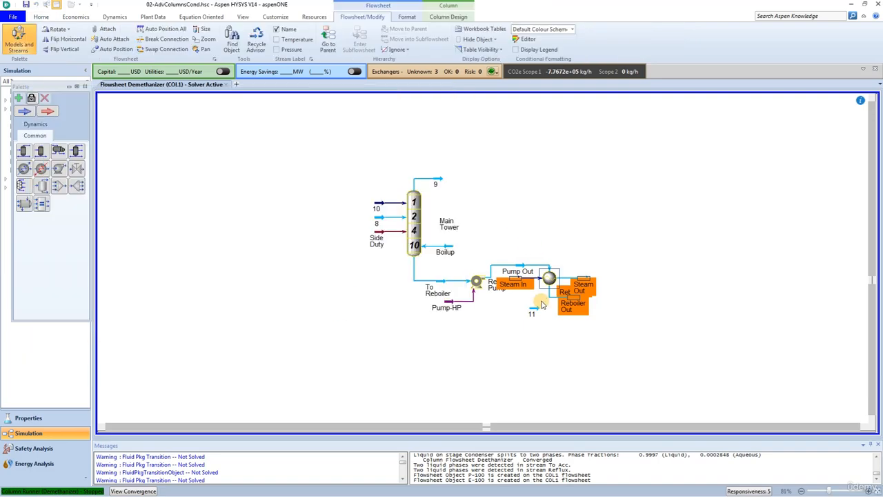
Rearrange the flowsheet by moving stream 11 well beyond the Reboiler and shifting the exchanger with its streams slightly down
left_click_drag(534, 310, 666, 281)
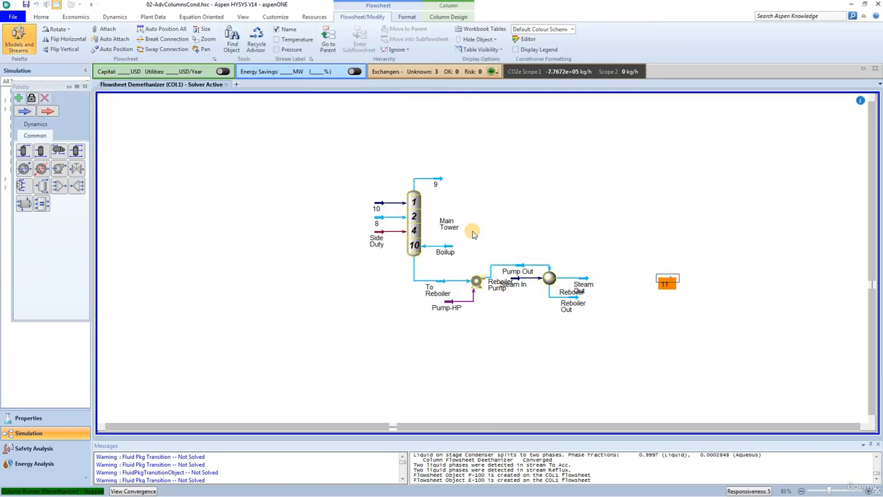
left_click_drag(502, 233, 613, 323)
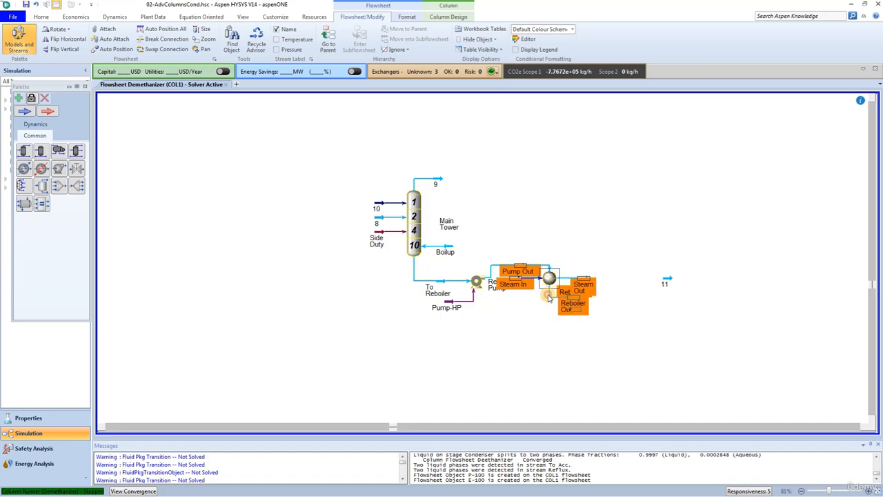
left_click_drag(561, 277, 563, 294)
left_click(523, 327)
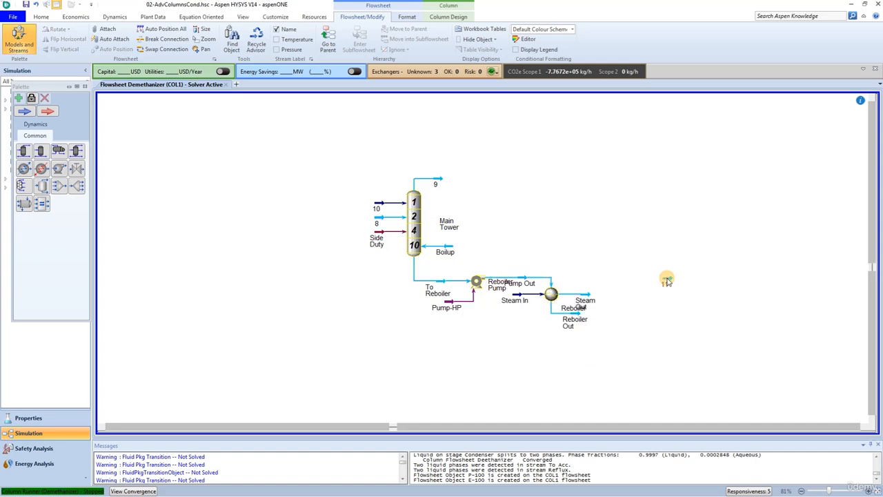
left_click_drag(667, 279, 655, 322)
left_click(623, 348)
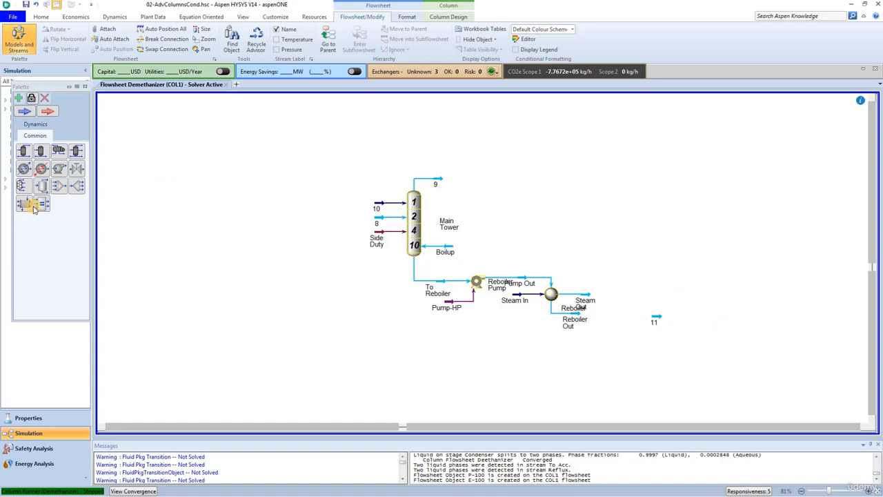
Add a separator beyond the Reboiler, attaching Reboiler Out as feed, stream 11 as liquid outlet and Boilup as vapour outlet
left_click(41, 185)
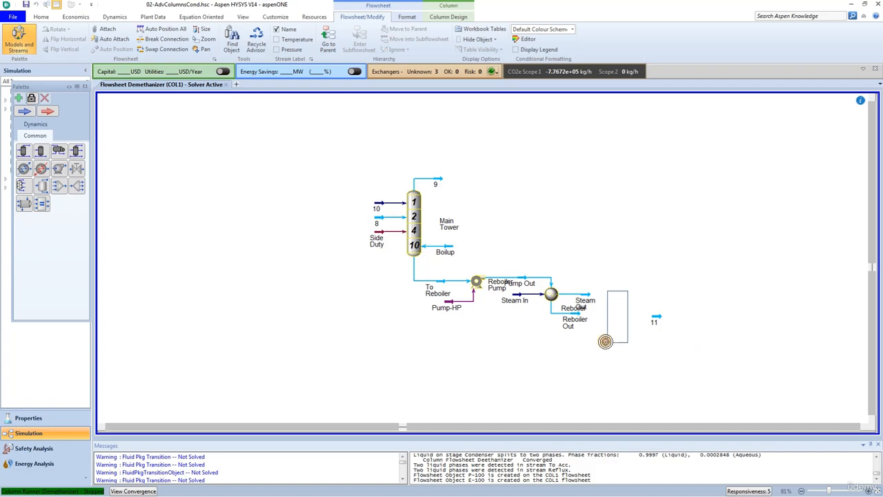
left_click(600, 339)
key("ctrl")
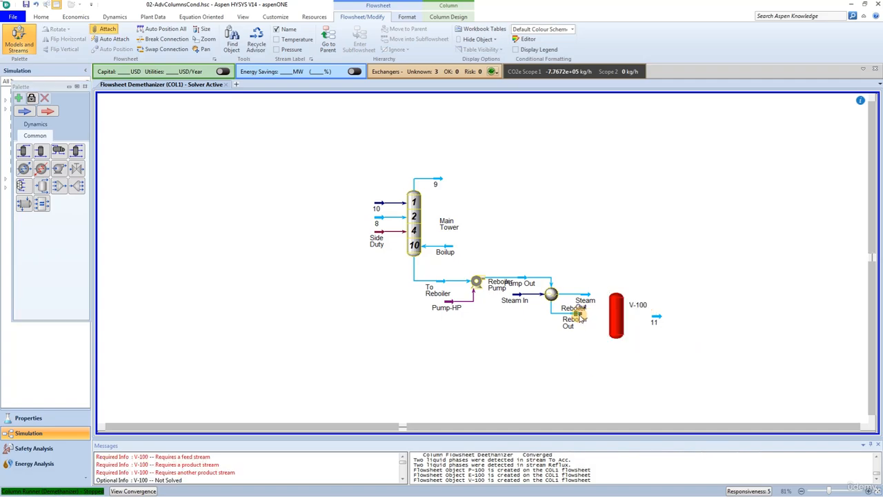
left_click_drag(580, 314, 643, 358)
key("ctrl")
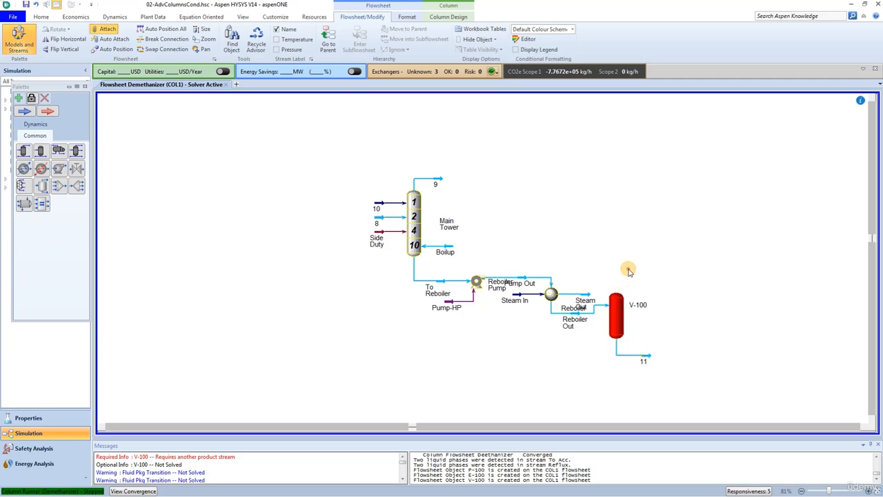
key("ctrl")
left_click_drag(455, 249, 623, 283)
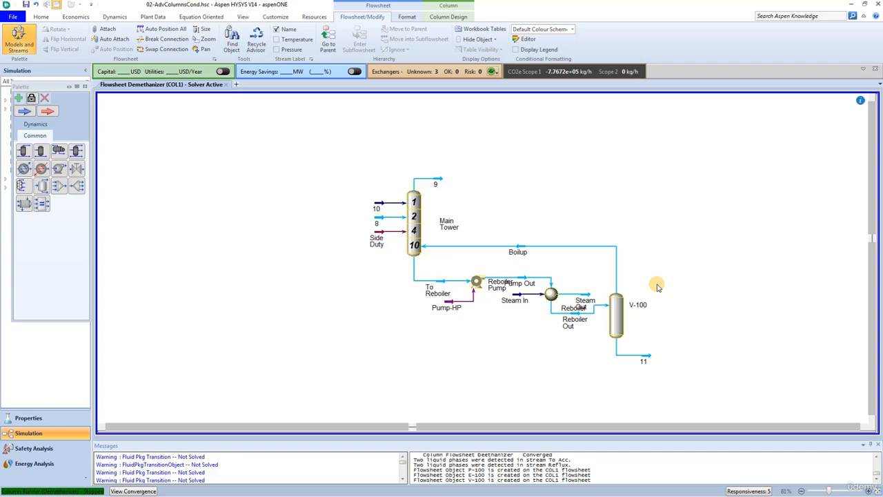
Return to the Demethanizer column's property view in the main flowsheet and add a Column Vapour Pressure Spec to its specifications
left_click(327, 43)
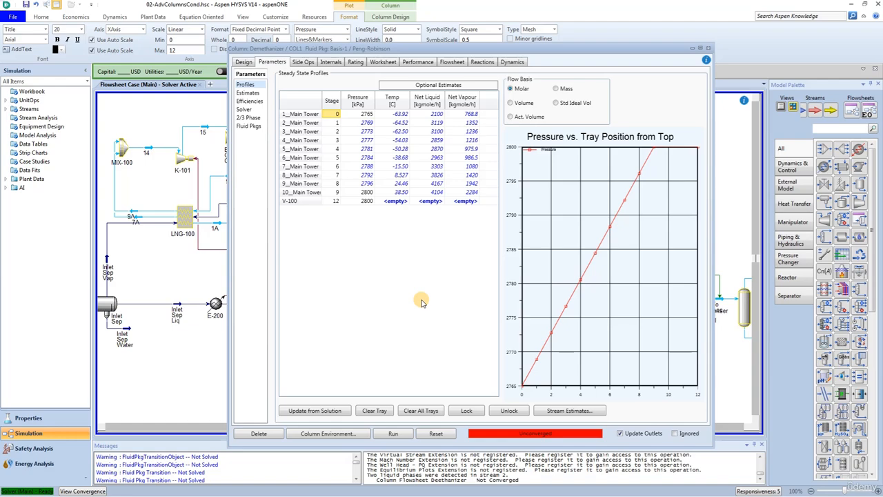
left_click(244, 62)
left_click(246, 92)
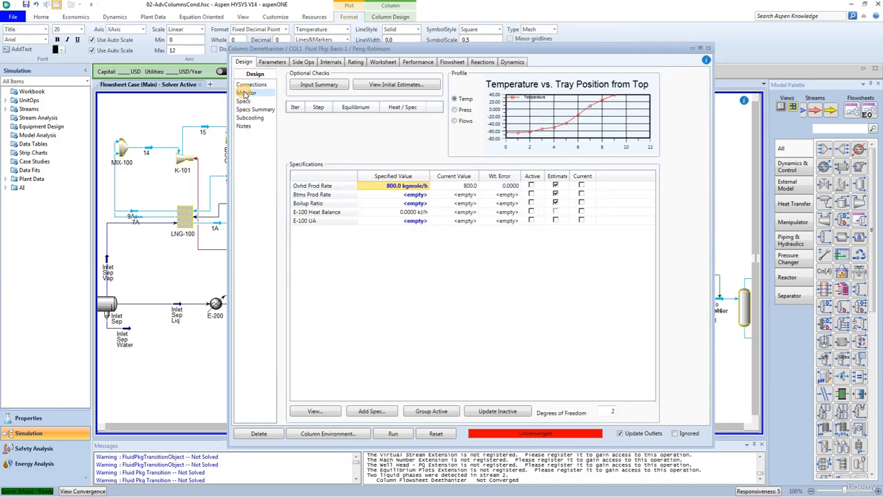
left_click(367, 411)
scroll(425, 296, "down", 2)
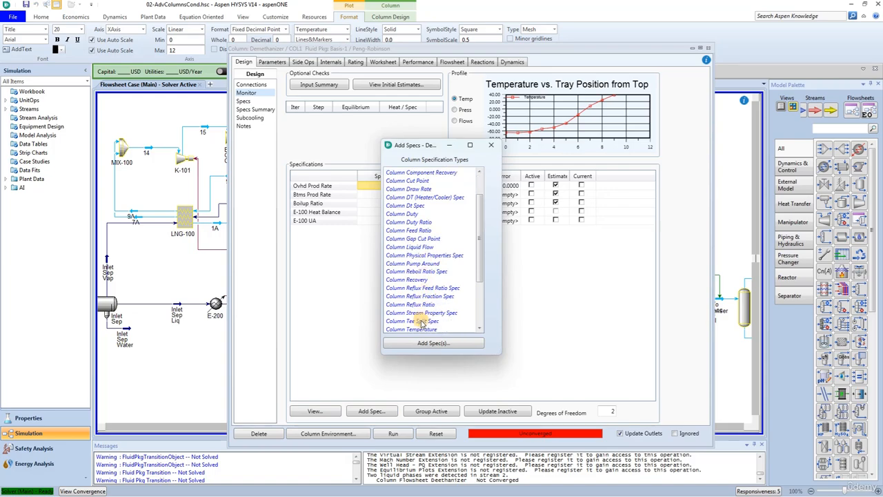
scroll(419, 315, "down", 1)
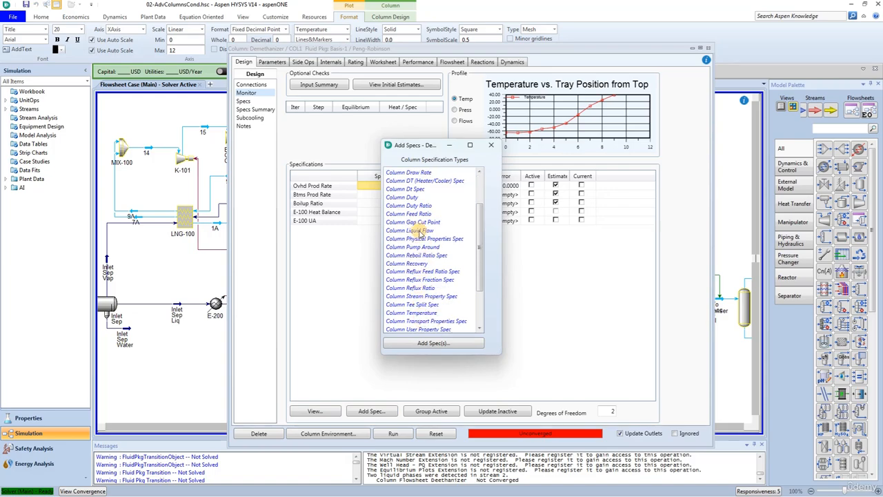
scroll(420, 236, "down", 3)
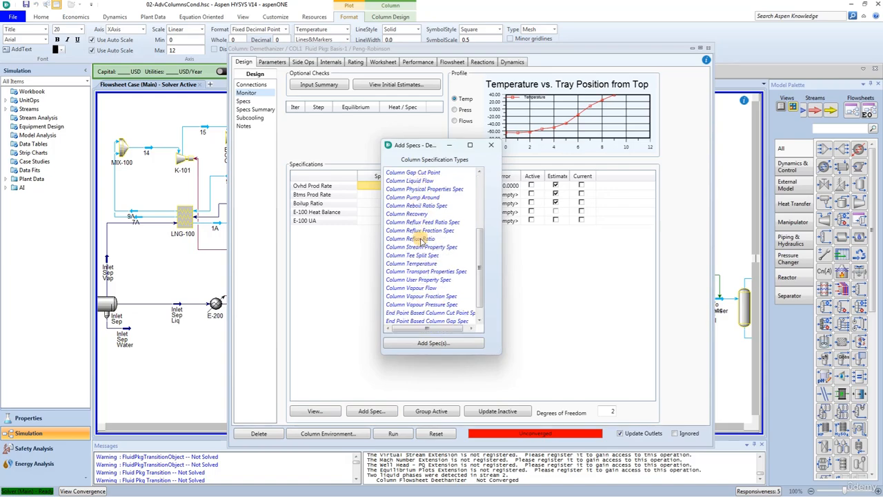
left_click(428, 304)
left_click(433, 343)
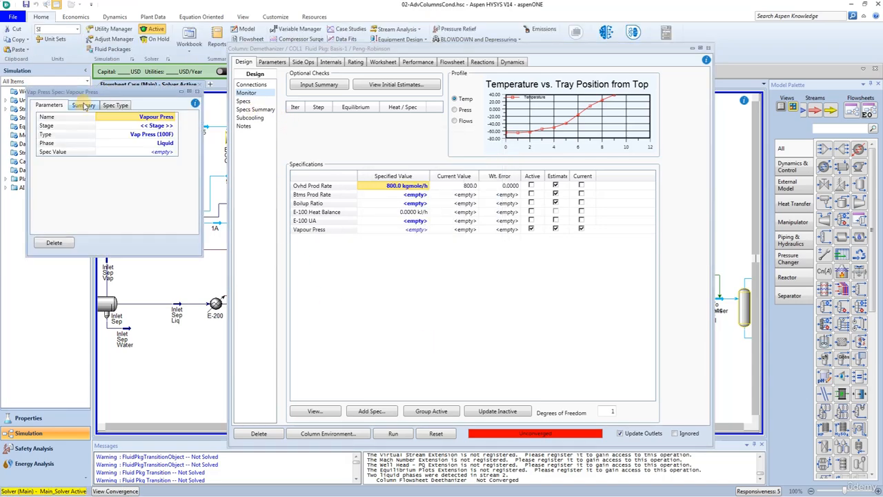
Name the new vapour pressure spec Btms RVP and assign it to stage V-100
left_click_drag(85, 92, 330, 144)
left_click(374, 169)
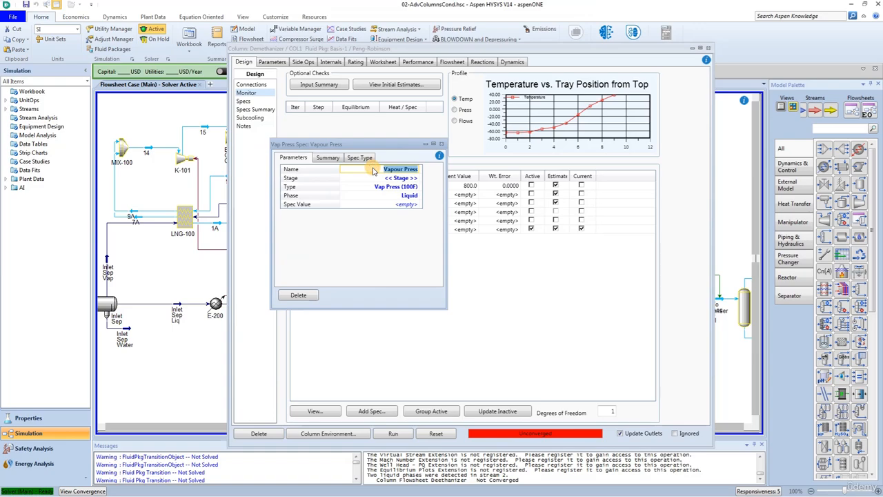
type("Btms RVP")
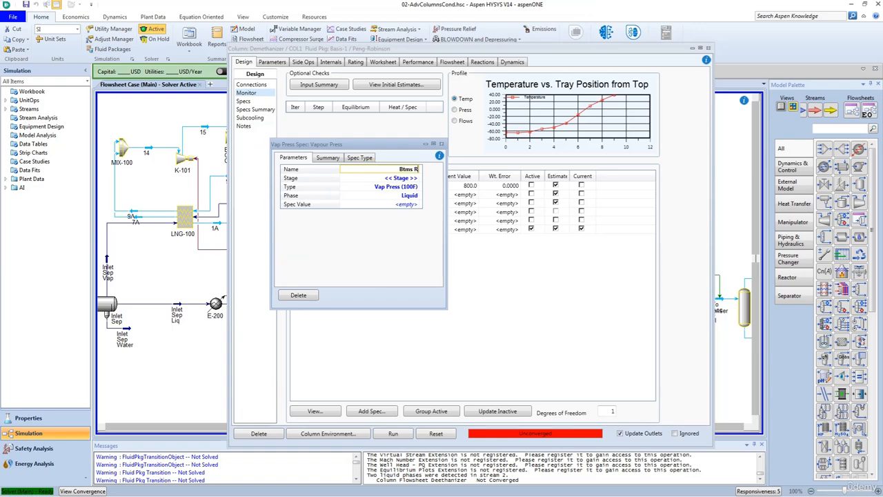
left_click(356, 186)
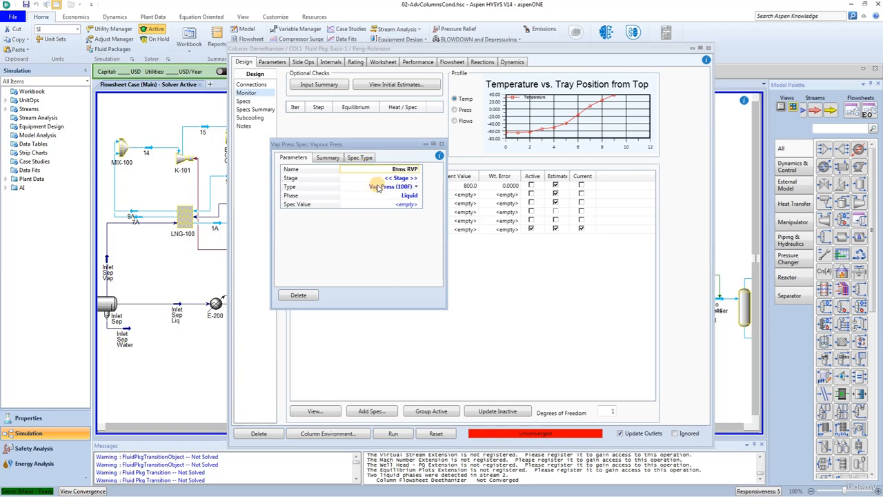
left_click(417, 180)
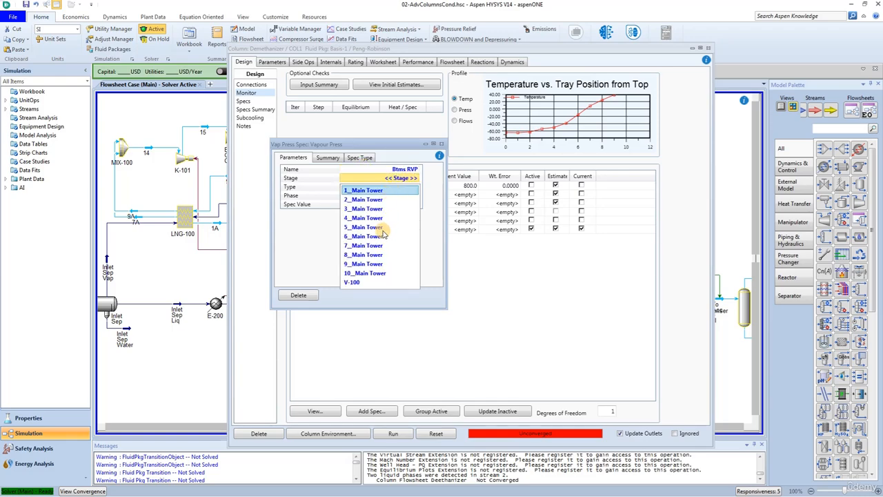
left_click(417, 180)
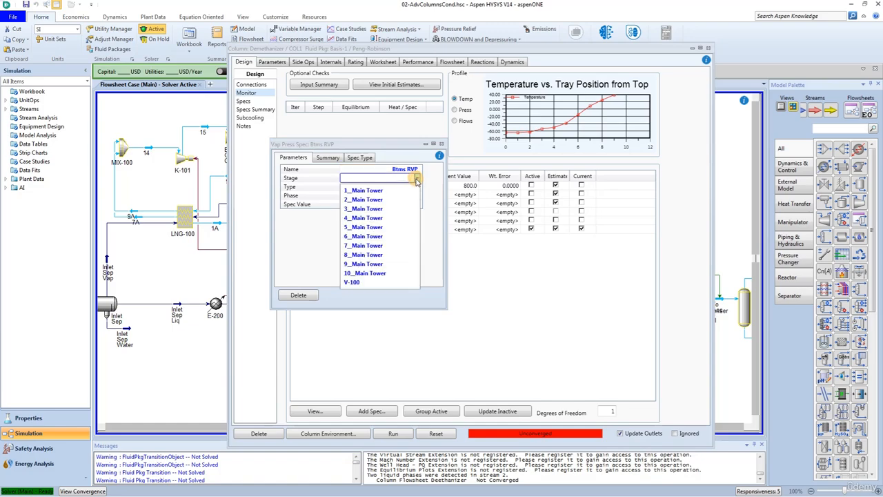
left_click(352, 282)
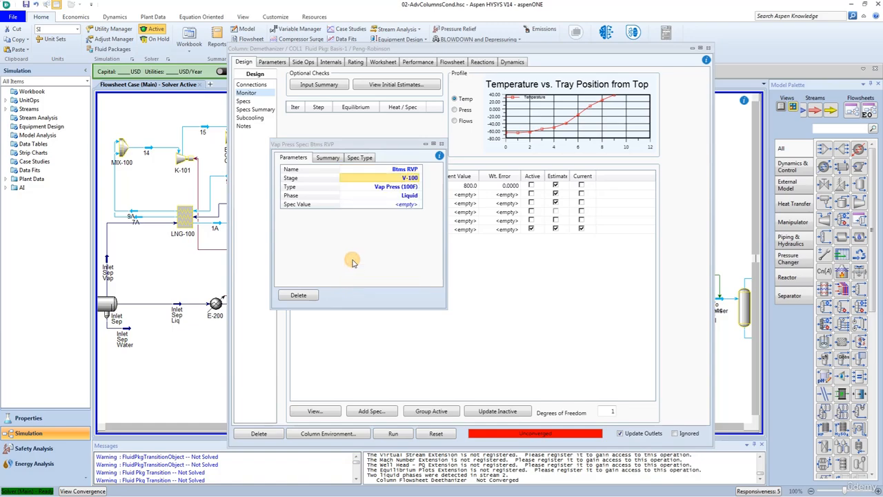
Set Btms RVP to type Reid Vap Pressure with a value of 1380 kPa, and activate the E-100 Heat Balance specification
left_click(417, 187)
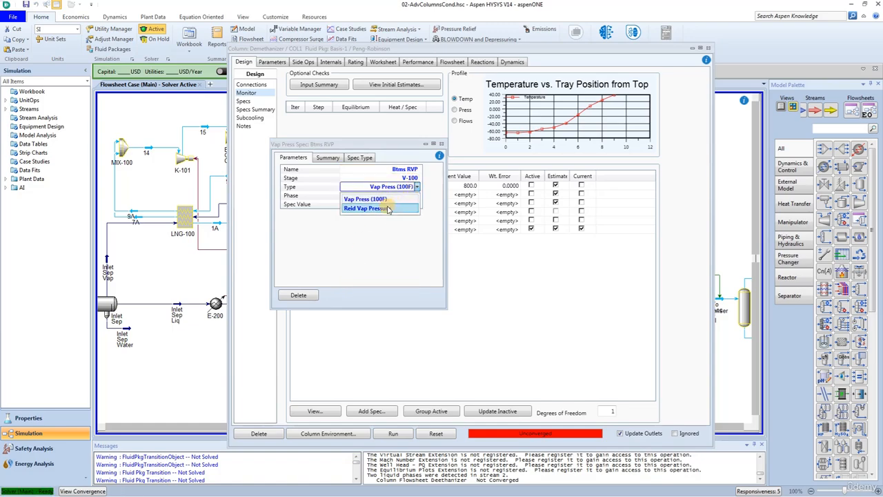
left_click(388, 203)
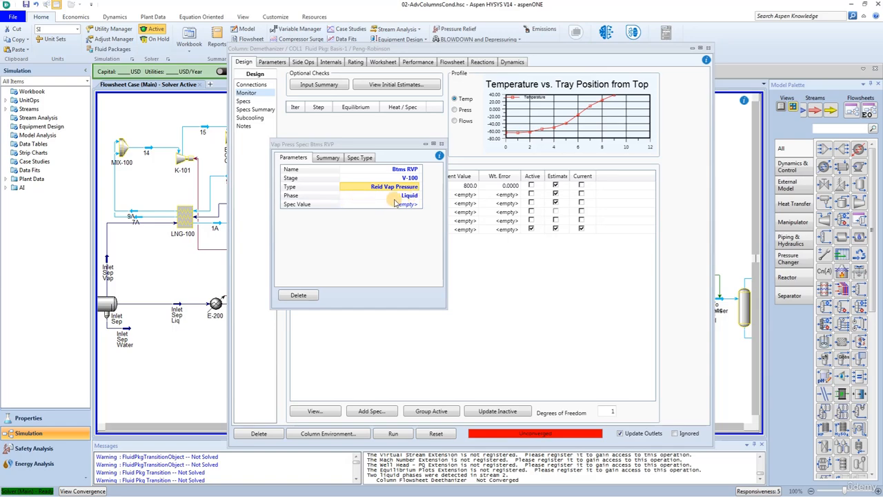
left_click(398, 205)
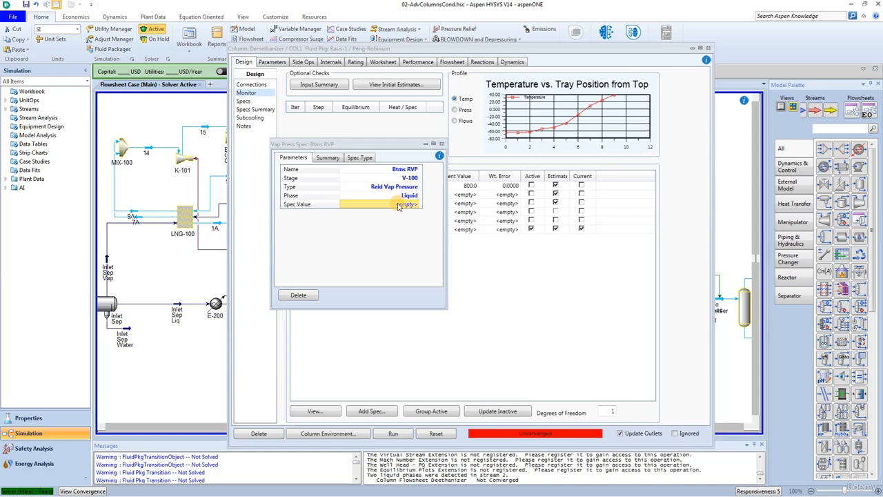
type("1380")
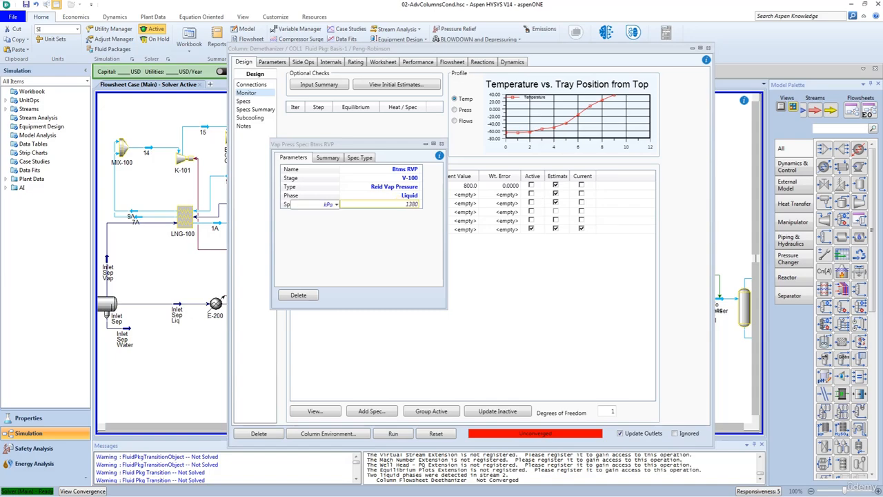
key("Return")
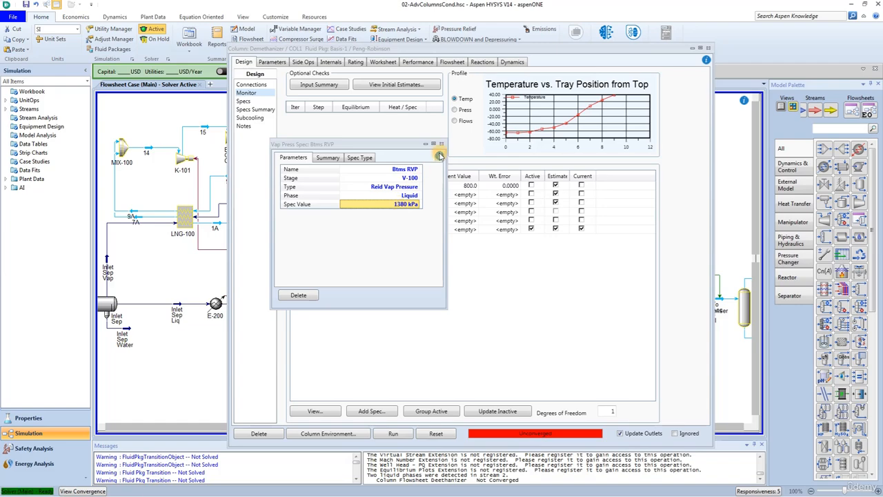
left_click(442, 143)
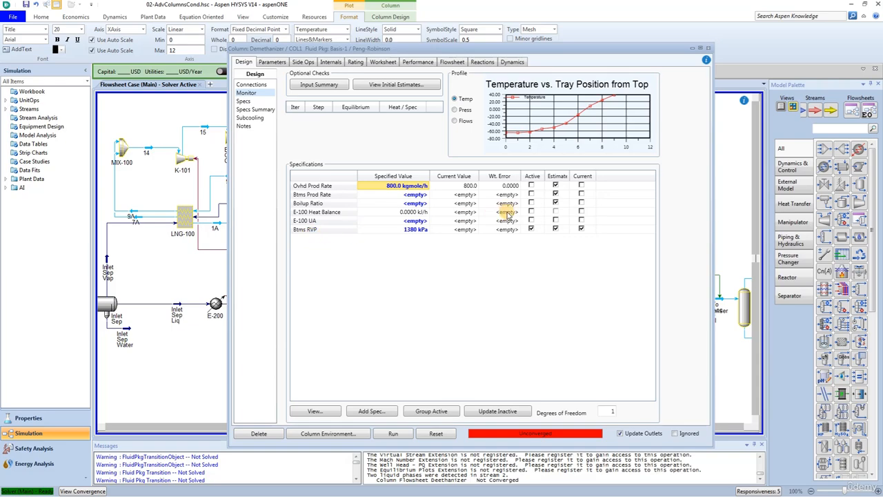
left_click(530, 211)
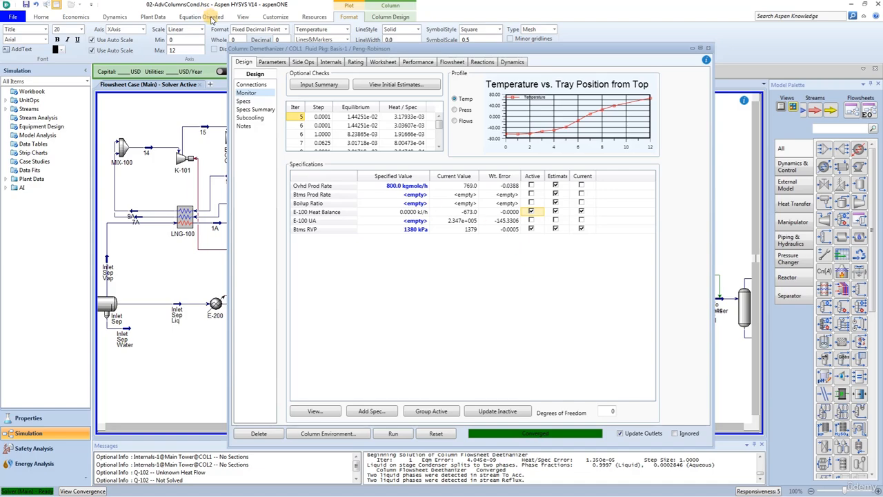
Set the Demethanizer solver's equilibrium error tolerance to 1e-6
left_click(273, 61)
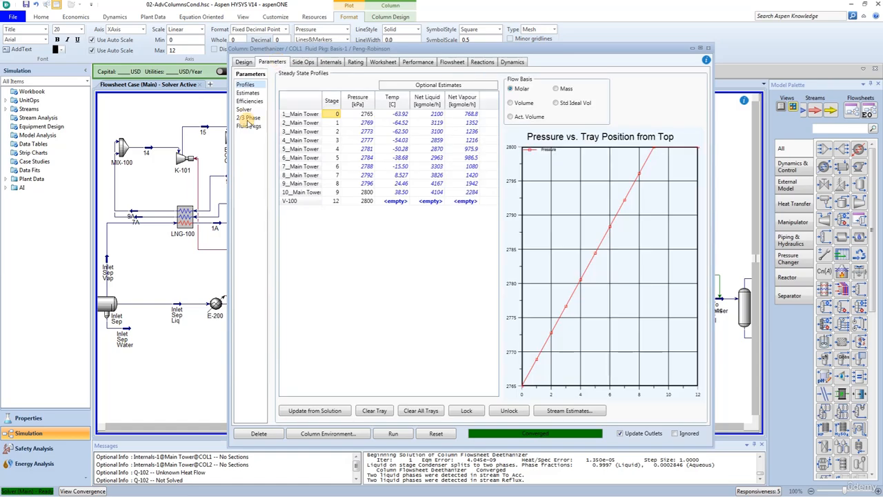
left_click(244, 110)
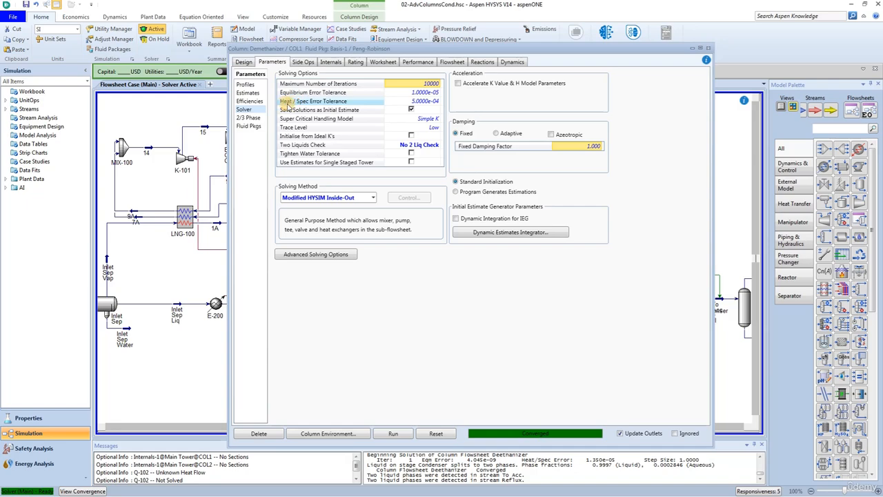
left_click(433, 93)
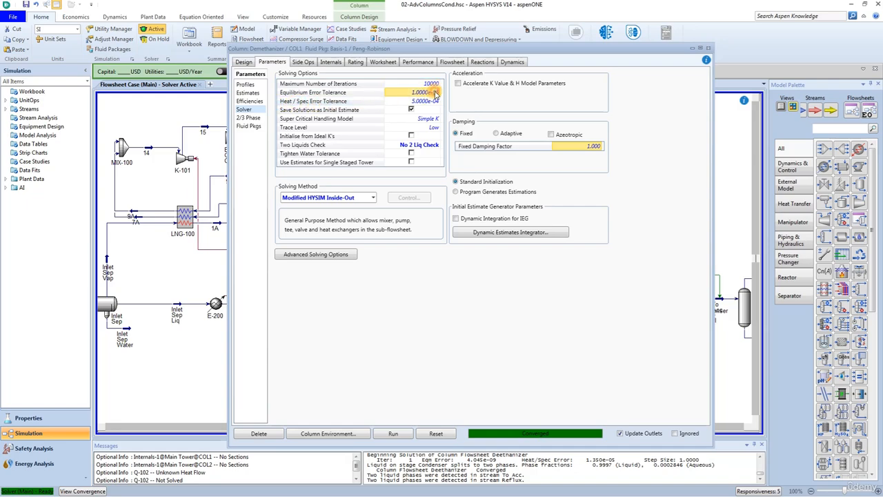
key("Delete")
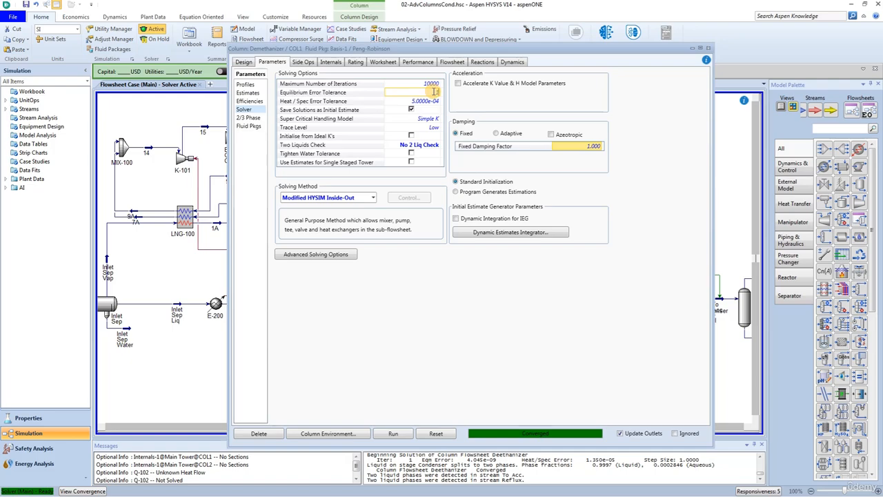
type("1e-6")
key("Return")
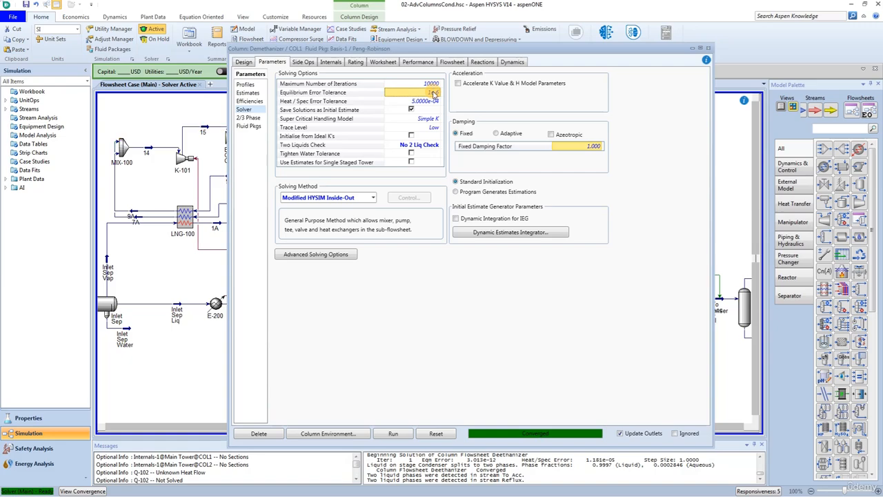
Set the Demethanizer solver's heat/spec error tolerance to 5e-5 and close the column's properties
left_click(410, 102)
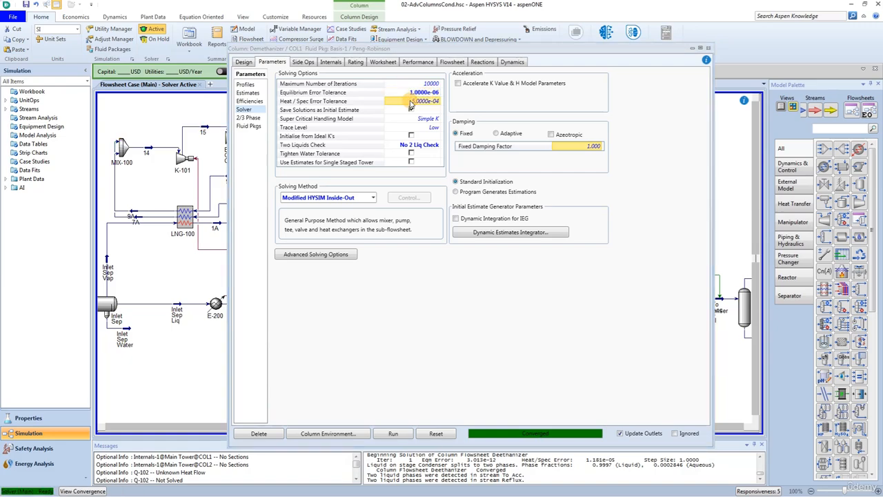
type("5")
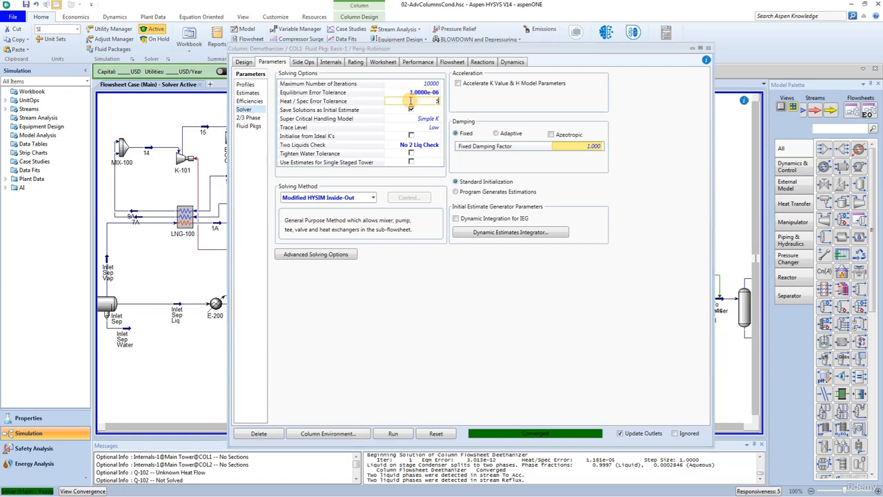
type("e-5")
key("Return")
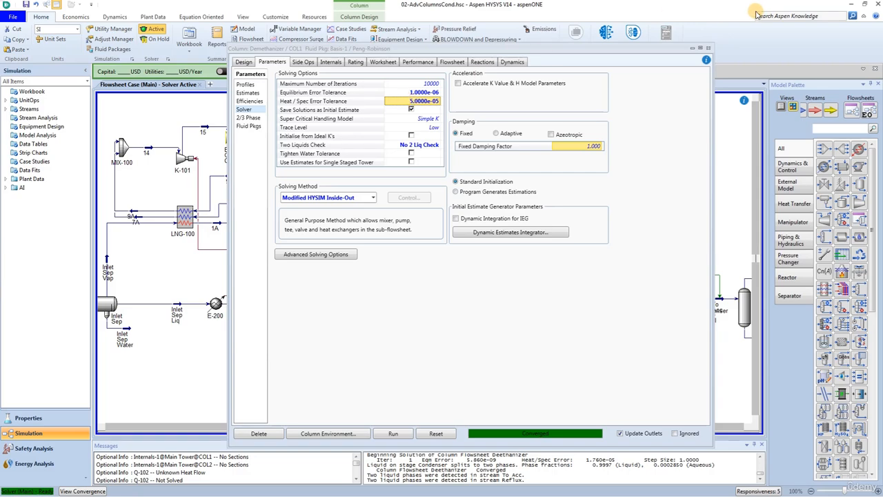
left_click(709, 47)
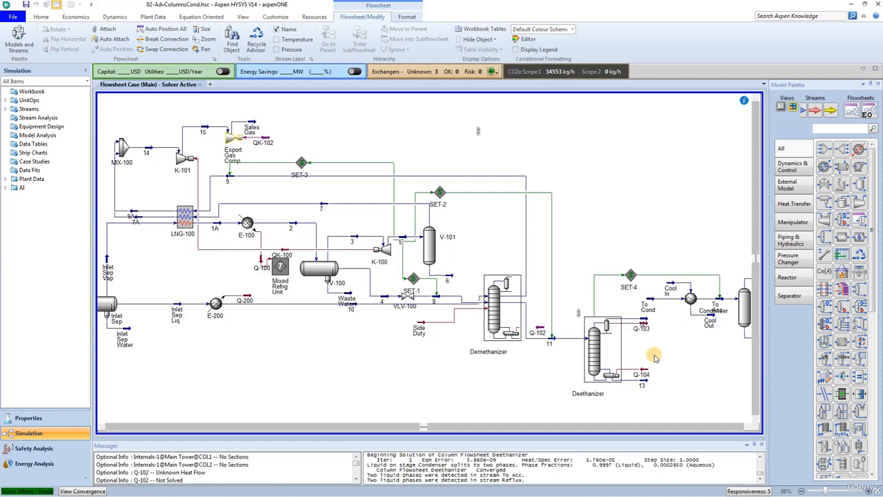
Open the Deethanizer's performance summary and examine the component recoveries in its product streams
left_click(599, 359)
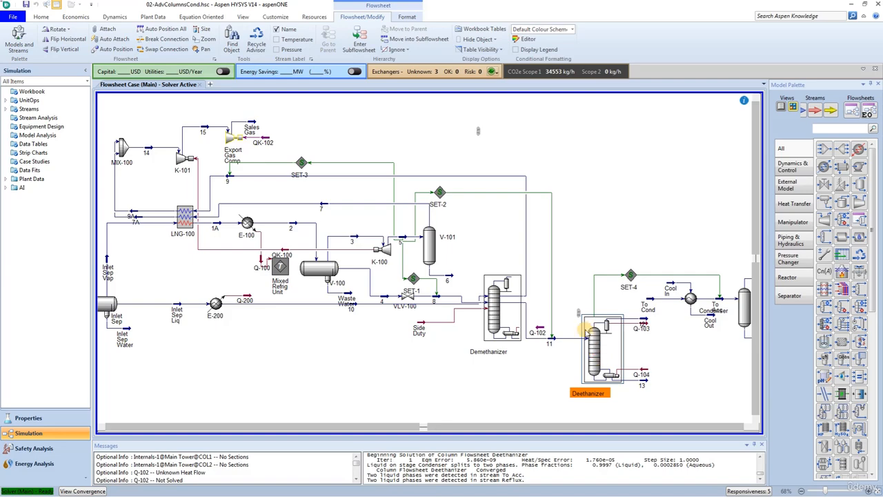
double_click(597, 357)
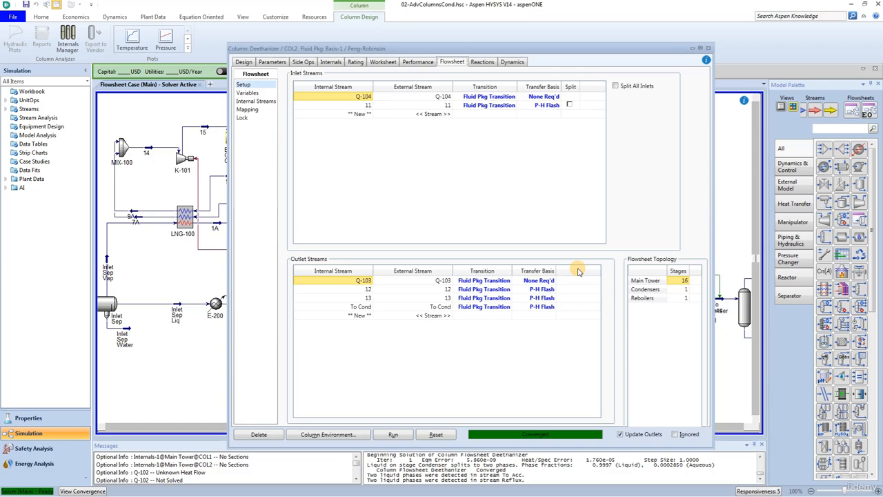
left_click(418, 62)
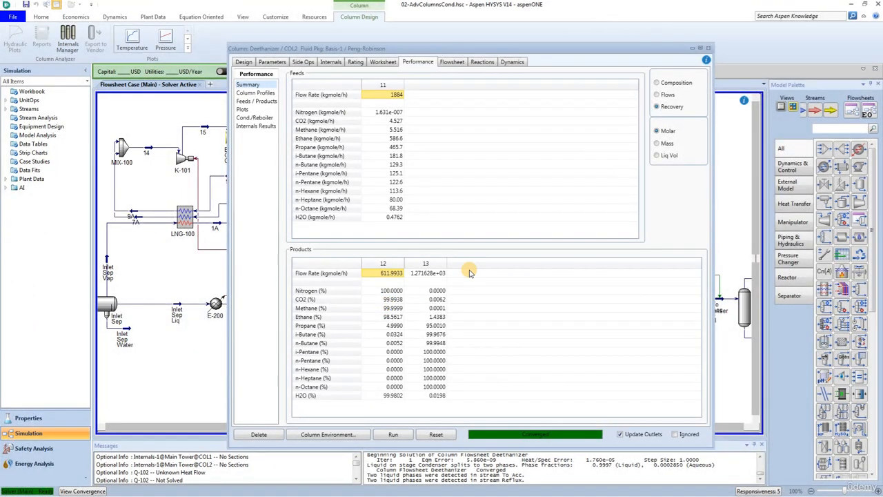
Set the overall stage efficiency of Deethanizer Main Tower stages 1 to 16 to 0.7
left_click(272, 61)
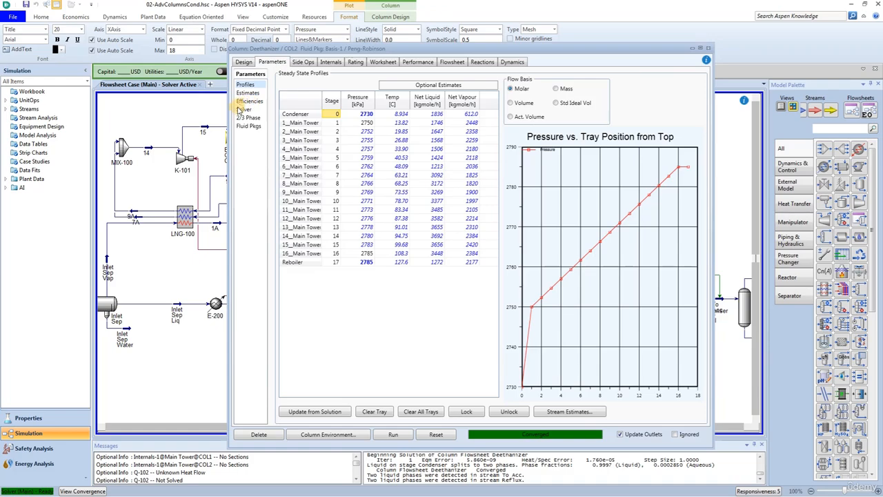
left_click(249, 101)
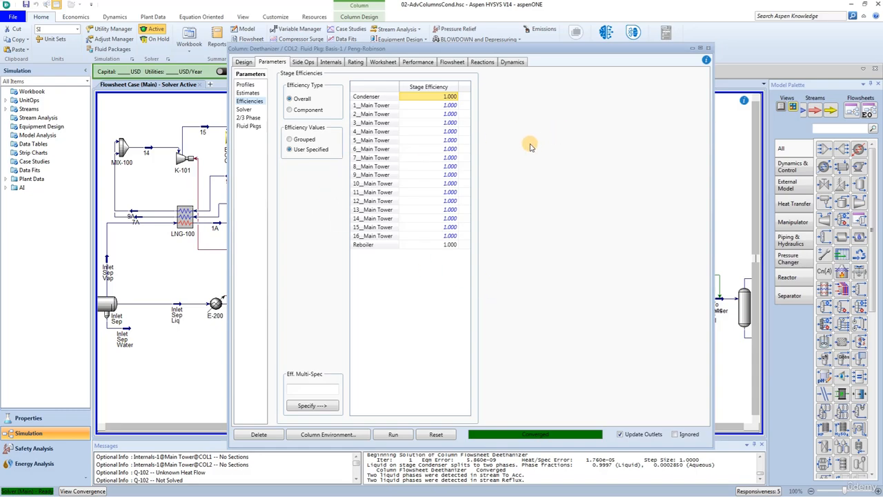
left_click(422, 104, "shift")
left_click_drag(422, 105, 411, 238)
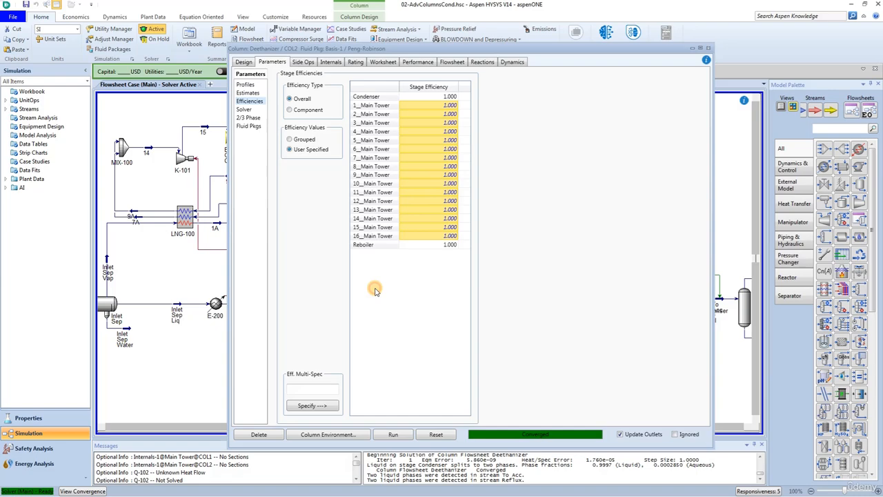
left_click(310, 390)
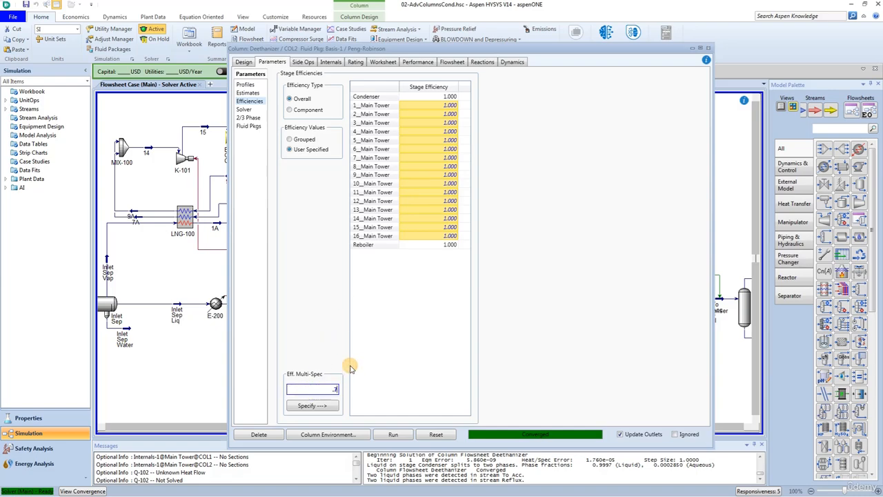
type(".7")
key("Return")
left_click(331, 406)
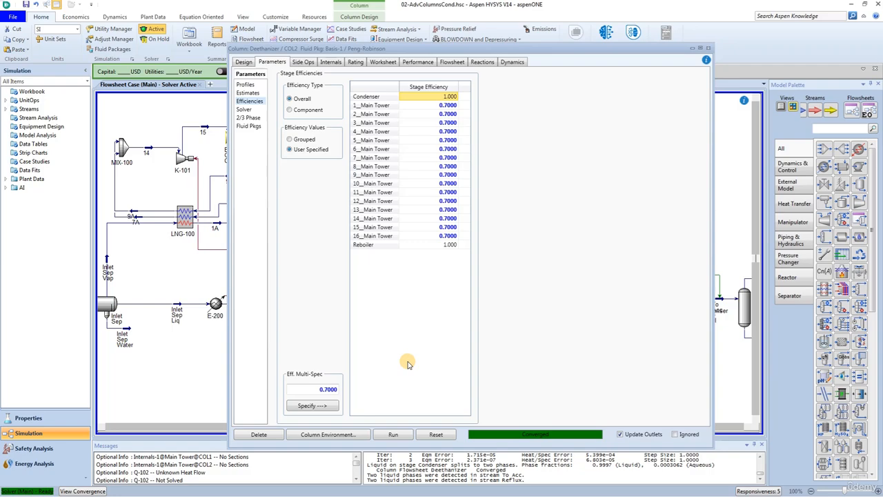
Recheck the Deethanizer's product recoveries with the reduced stage efficiencies, and close the column's properties
left_click(421, 62)
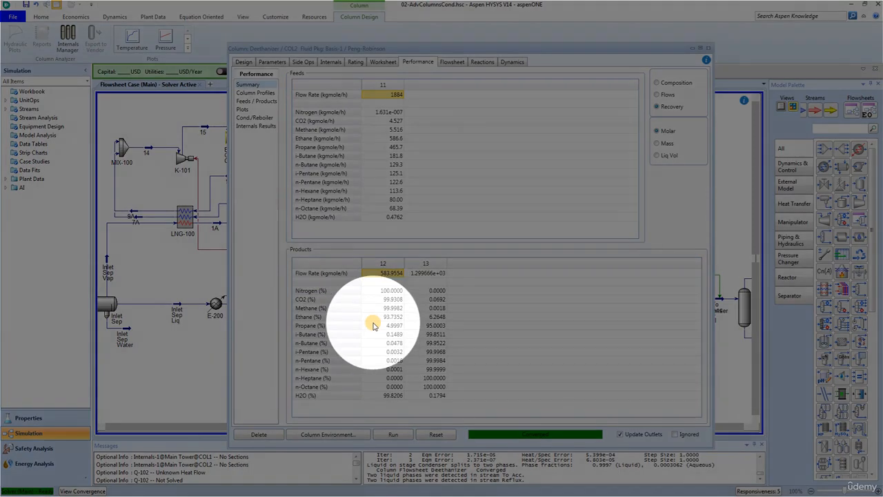
mouse_move(376, 325)
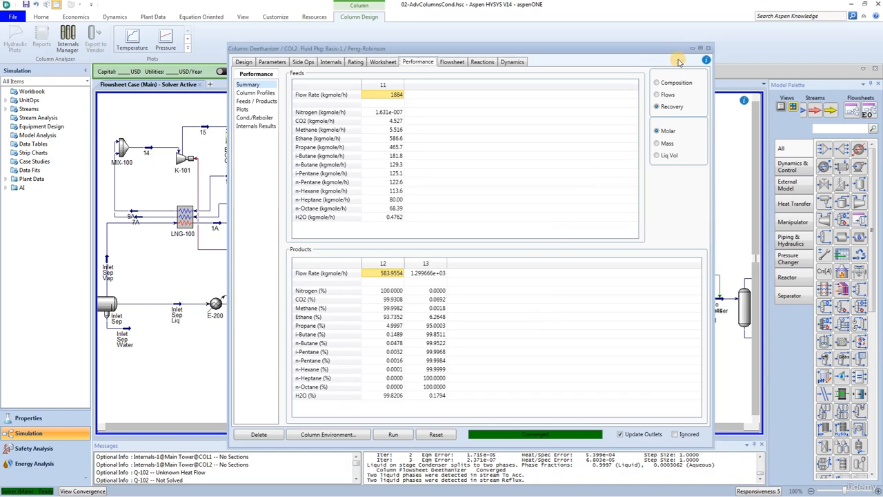
left_click(708, 48)
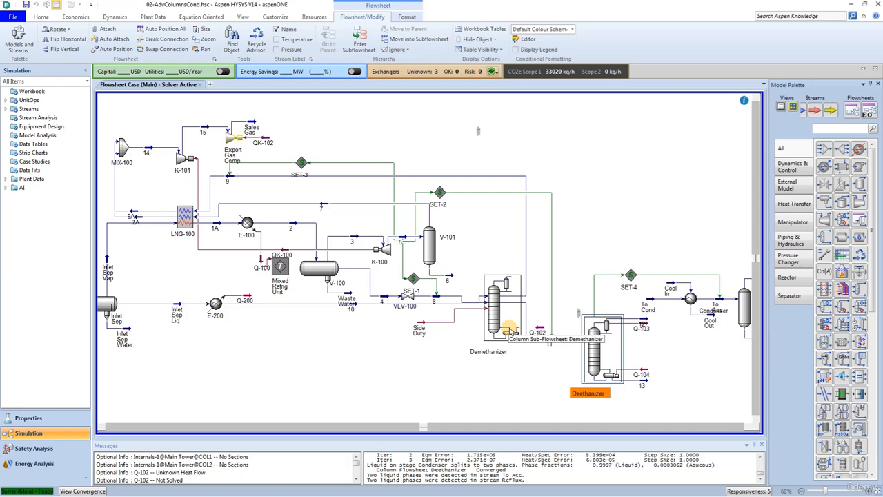
Add an internals section spanning the Deethanizer's Main Tower and enlarge the column window
double_click(592, 355)
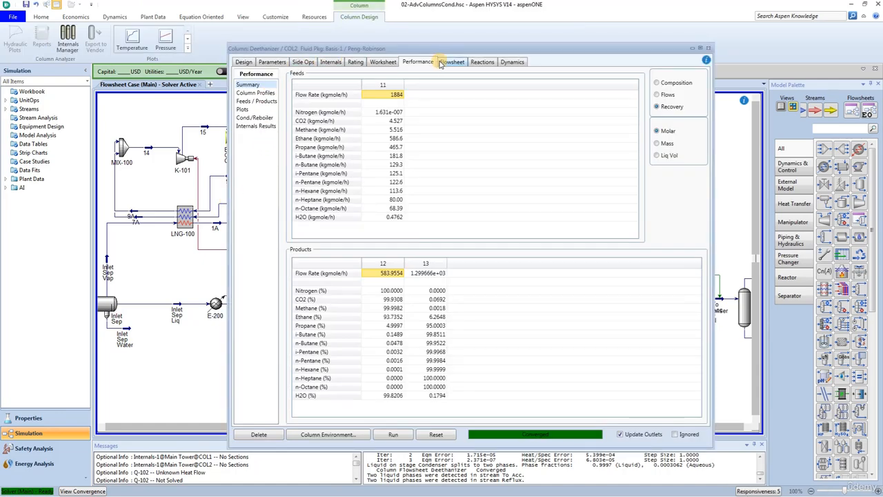
left_click(331, 62)
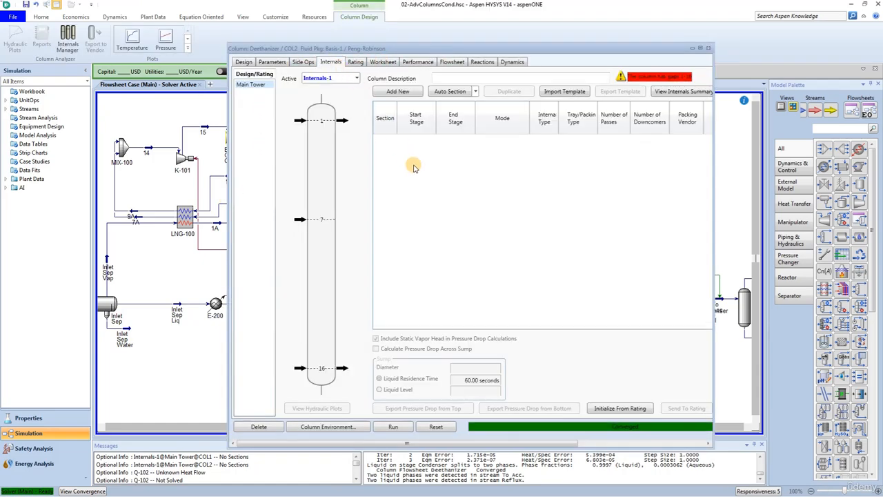
left_click(403, 92)
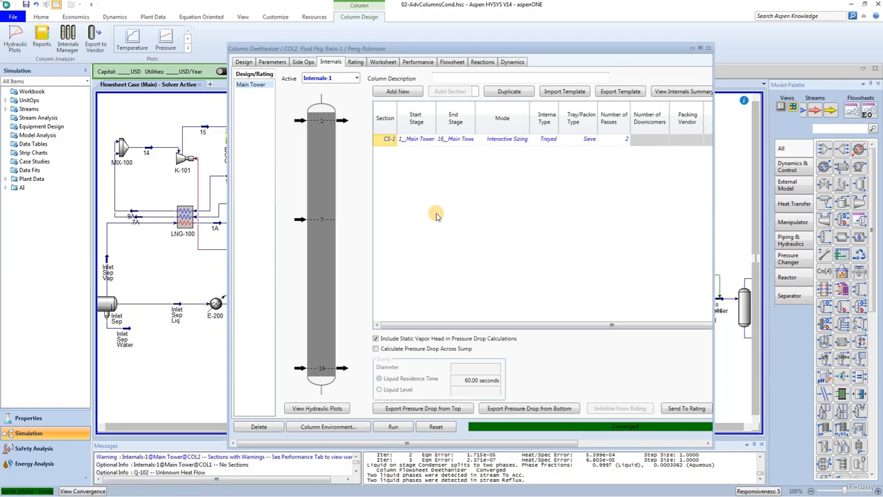
left_click(700, 48)
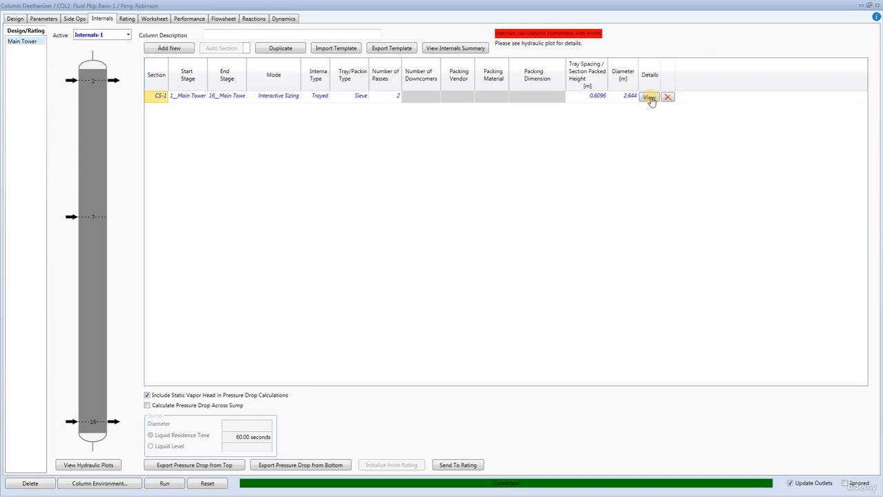
Open the new section's tray geometry and examine its hydraulic plots for stages with errors or warnings
left_click(649, 97)
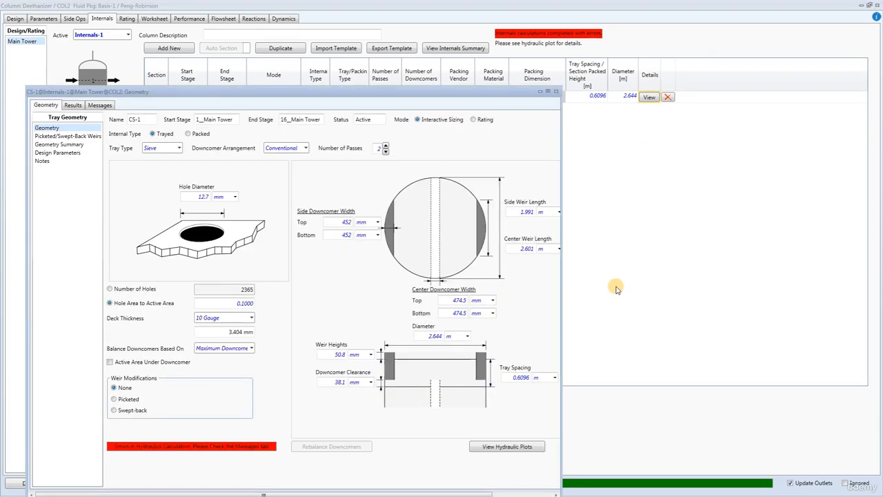
left_click_drag(378, 92, 437, 35)
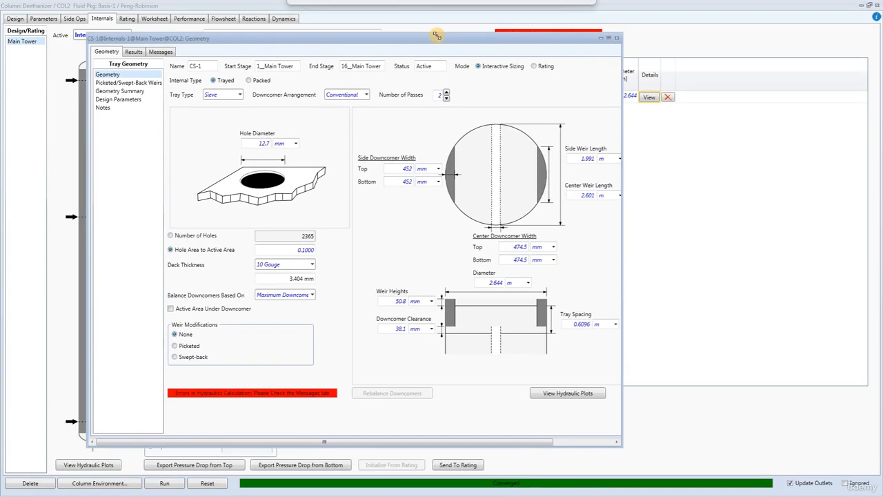
left_click(609, 37)
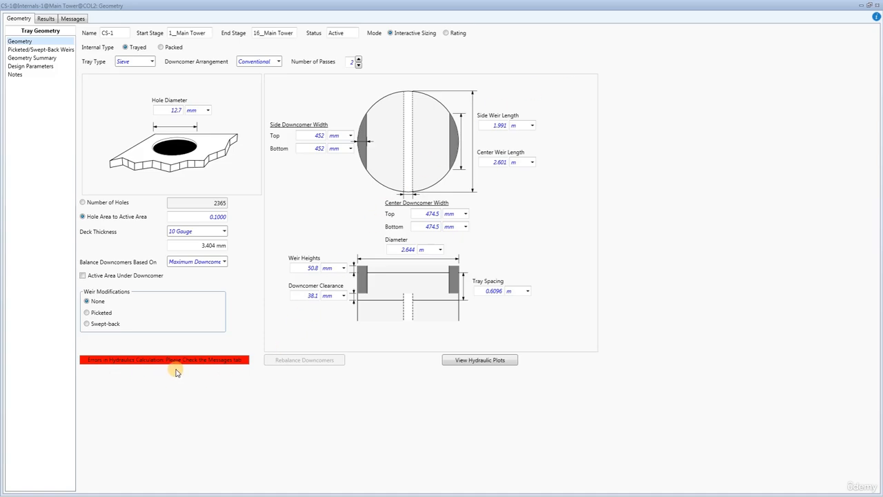
left_click(483, 367)
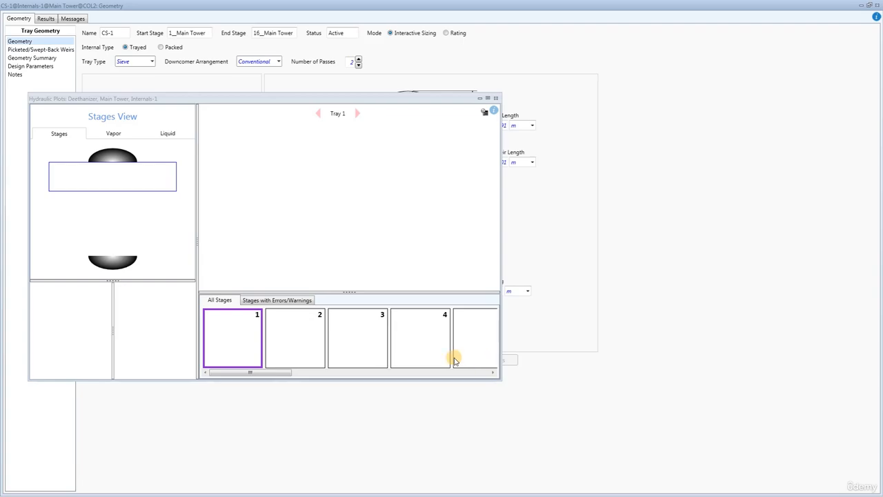
left_click(486, 106)
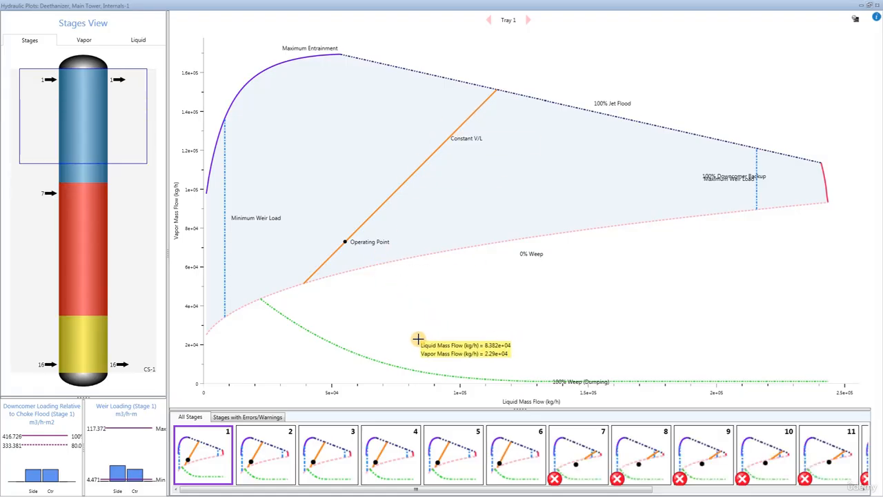
left_click(250, 419)
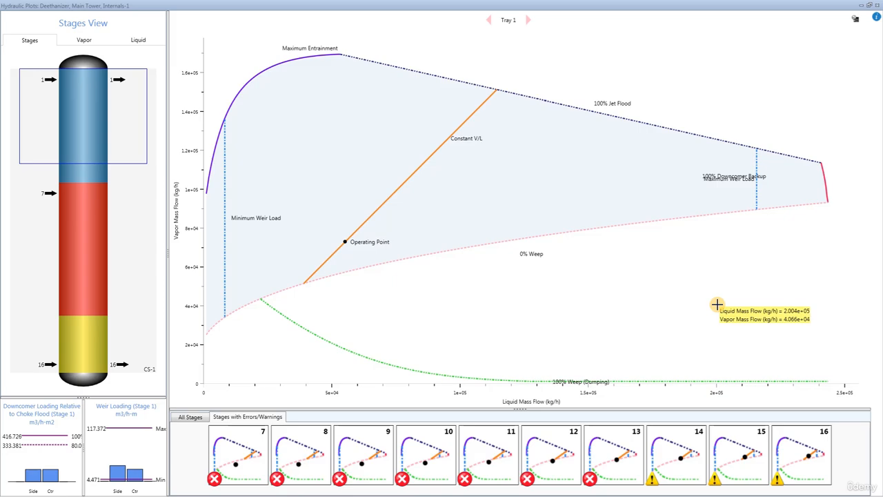
left_click(879, 5)
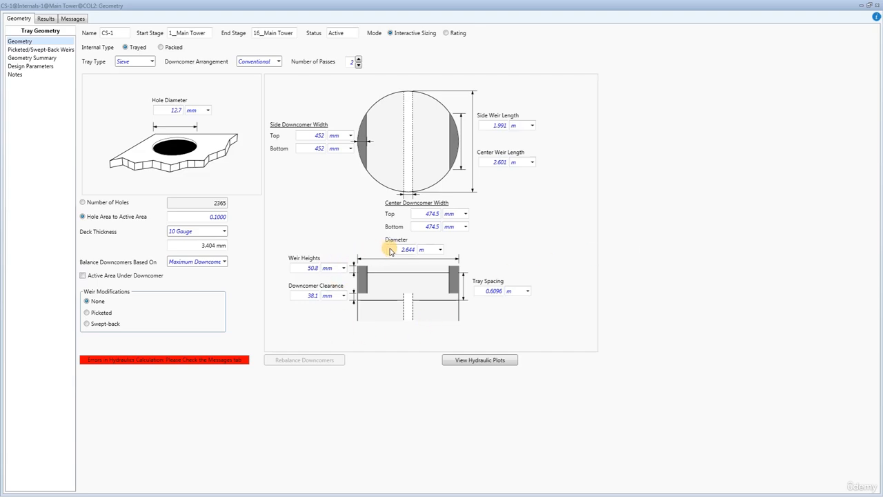
Set the section's downcomer clearance to 58.8 mm and recheck the hydraulic plots for stages with errors or warnings
double_click(316, 296)
type("58.8")
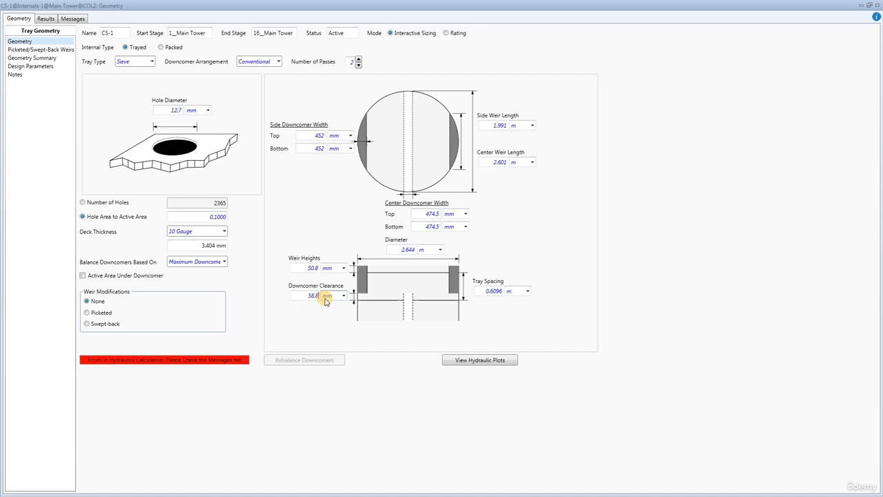
key("Return")
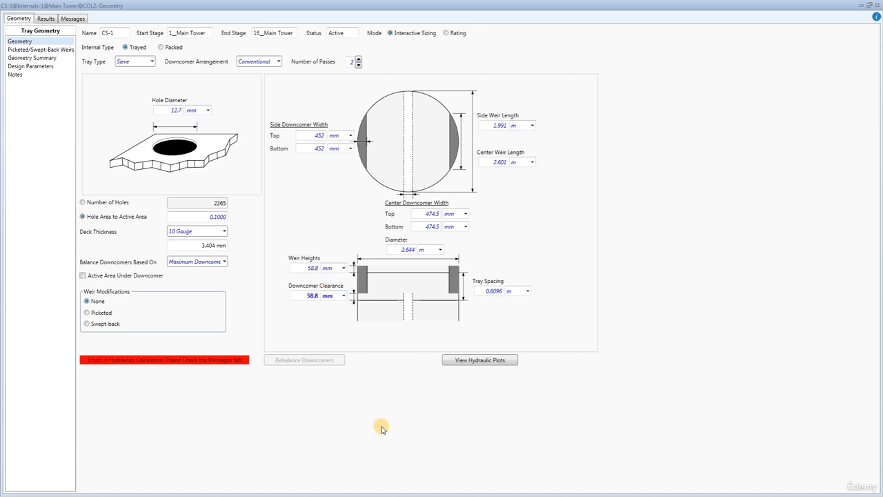
left_click(455, 360)
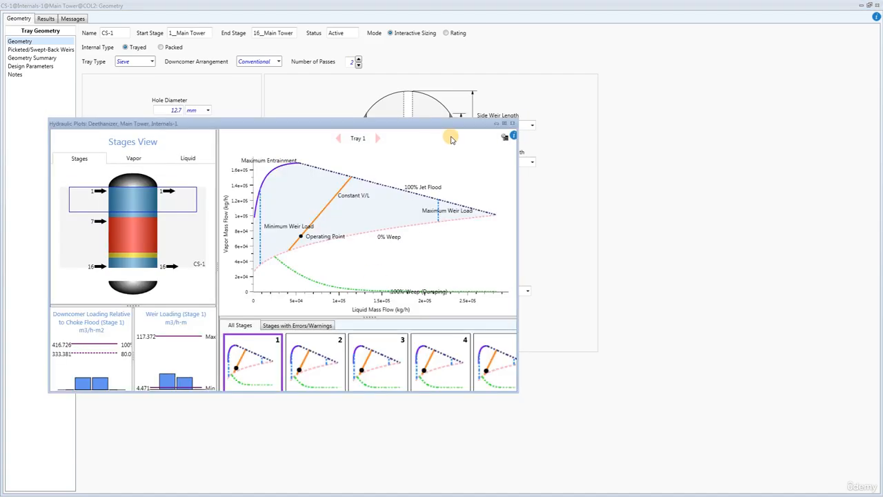
left_click(504, 125)
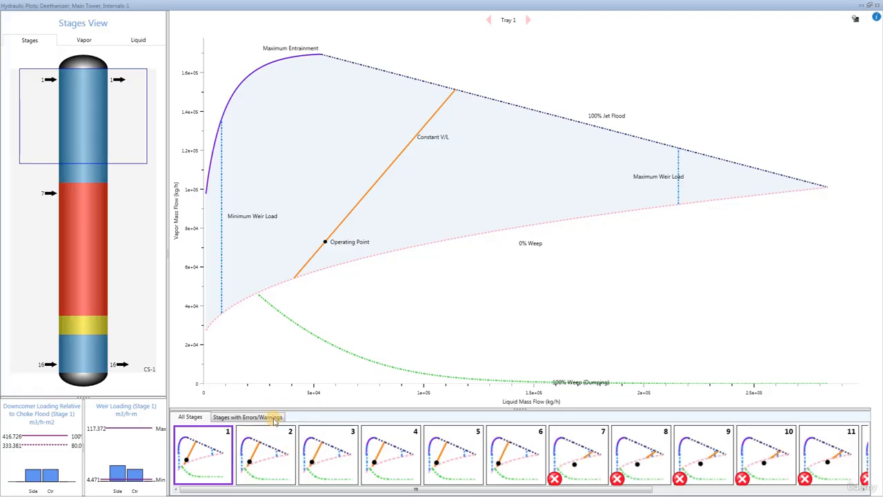
left_click(262, 418)
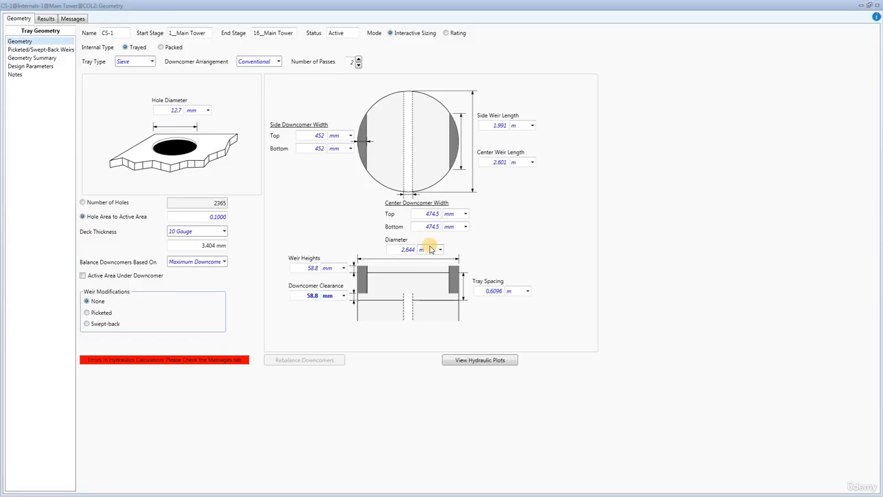
Set the trays' hole area to active area ratio to 0.06 and check the hydraulic plots for remaining problem stages
left_click(210, 218)
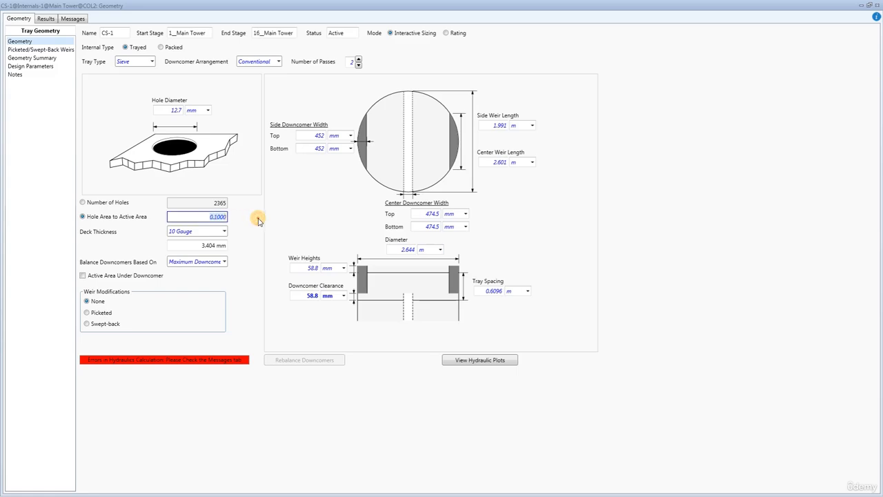
type("0.06")
key("Return")
left_click(463, 359)
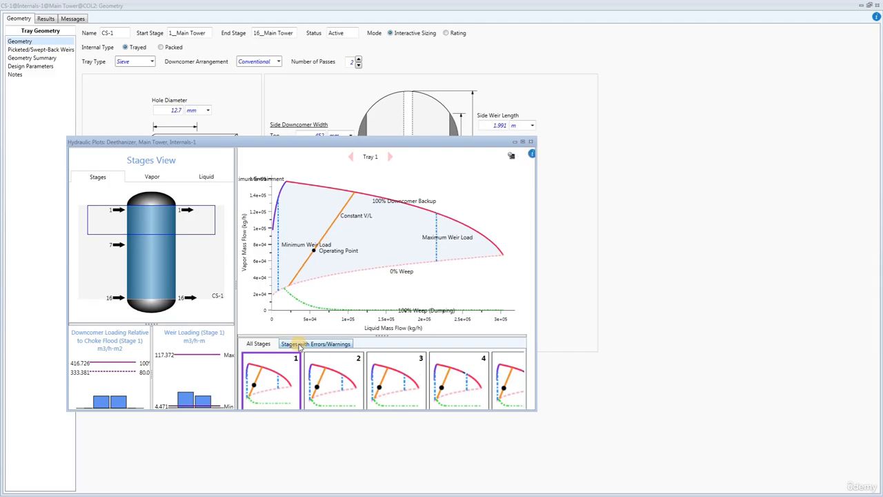
left_click(299, 345)
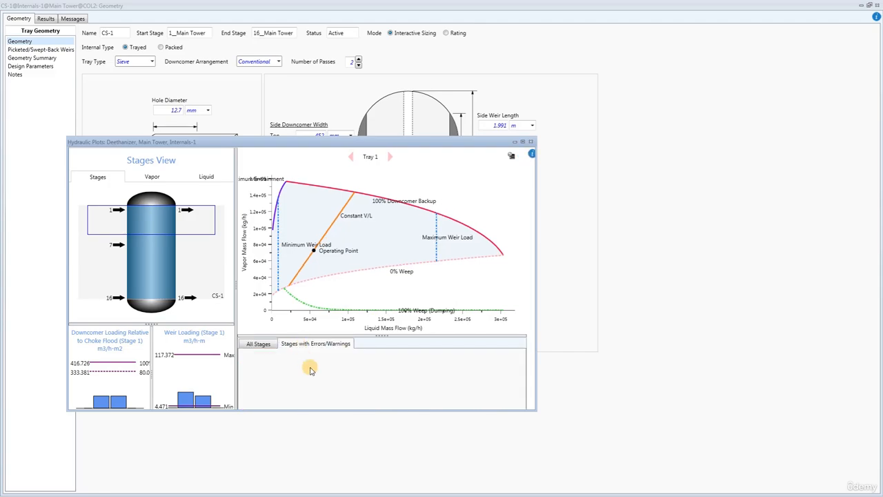